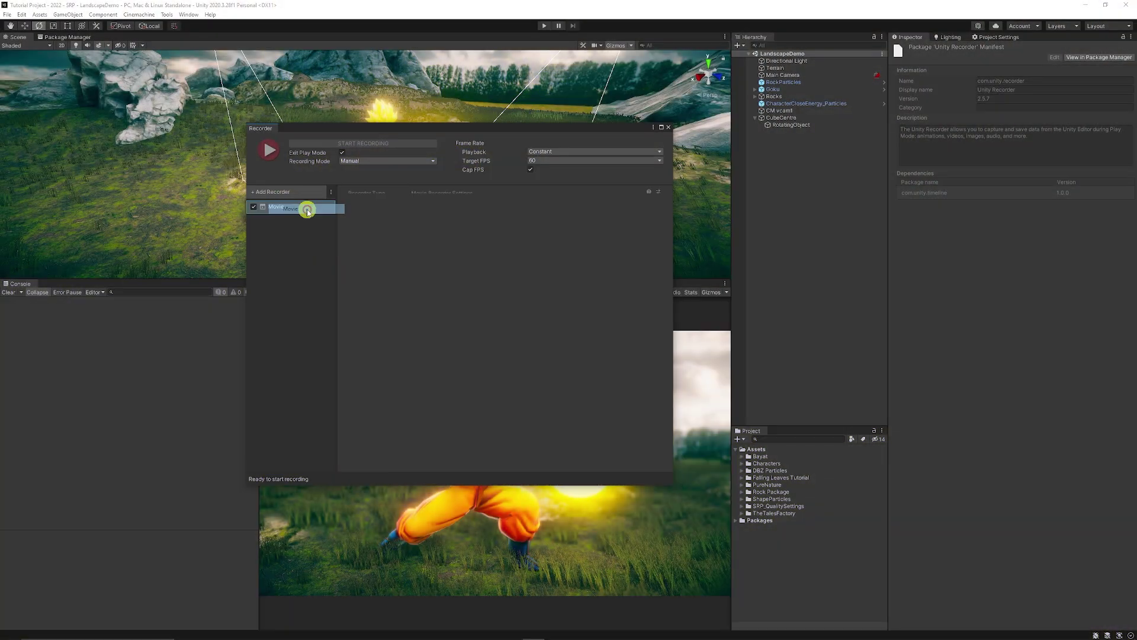
Step: Confirm the Movie recorder uses Game View, FHD 1080p, H.264 MP4 and a Project-rooted output path
{"action": "left_click", "coordinate": [450, 218]}
{"action": "left_click", "coordinate": [438, 228]}
{"action": "left_click", "coordinate": [438, 285]}
{"action": "left_click", "coordinate": [444, 237]}
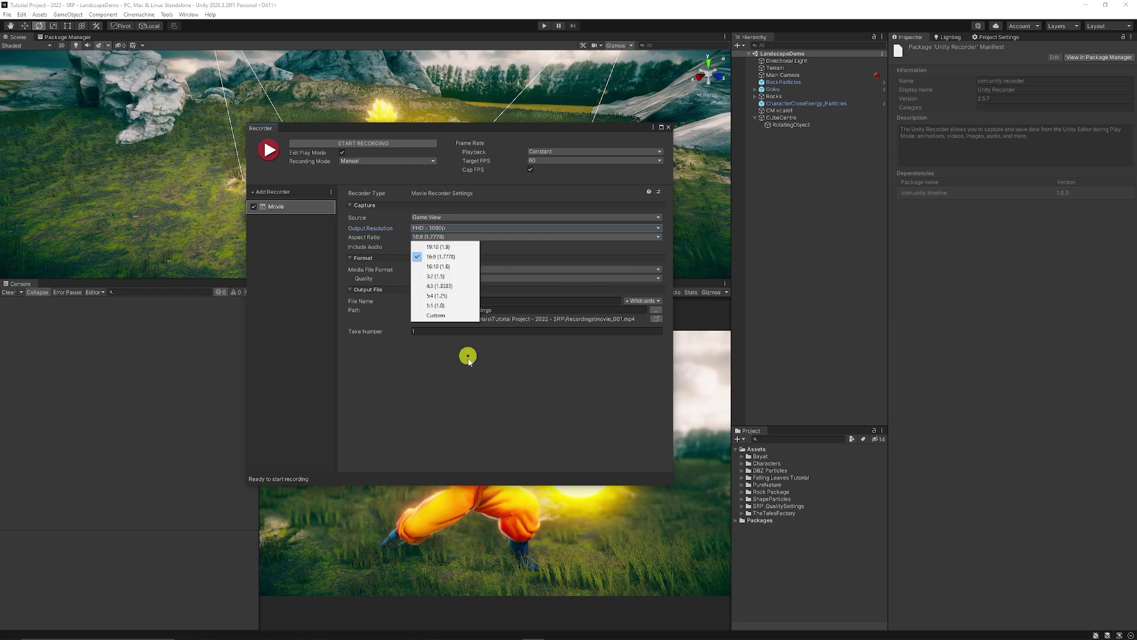
{"action": "left_click", "coordinate": [468, 359]}
{"action": "left_click", "coordinate": [437, 268]}
{"action": "left_click", "coordinate": [436, 274]}
{"action": "left_click", "coordinate": [437, 277]}
{"action": "left_click", "coordinate": [437, 305]}
{"action": "left_click", "coordinate": [434, 310]}
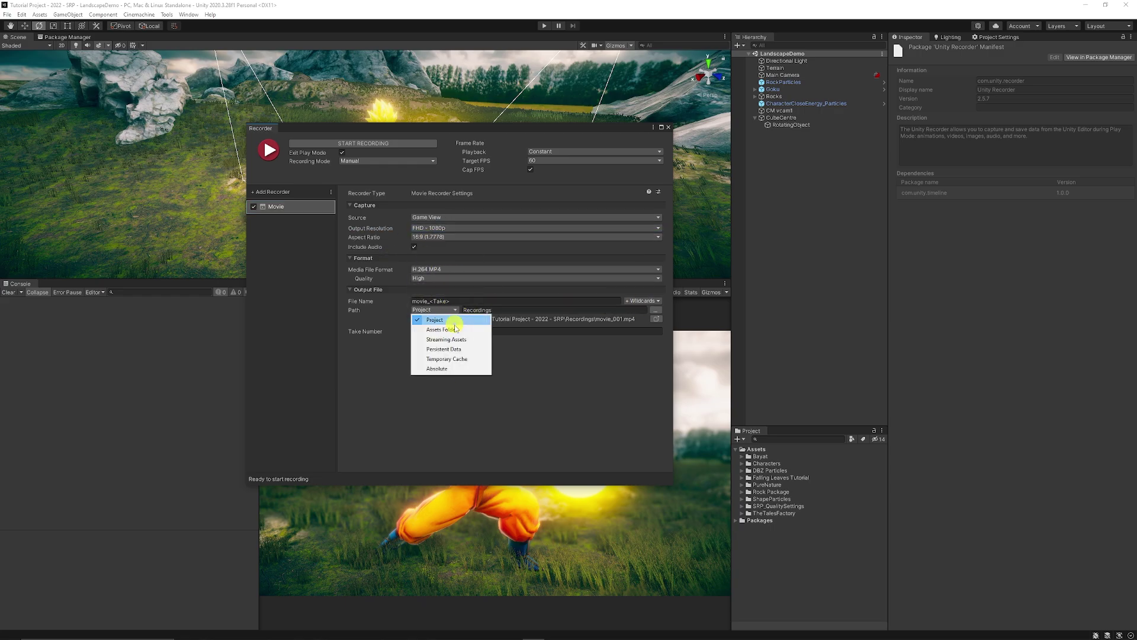
{"action": "left_click", "coordinate": [654, 312]}
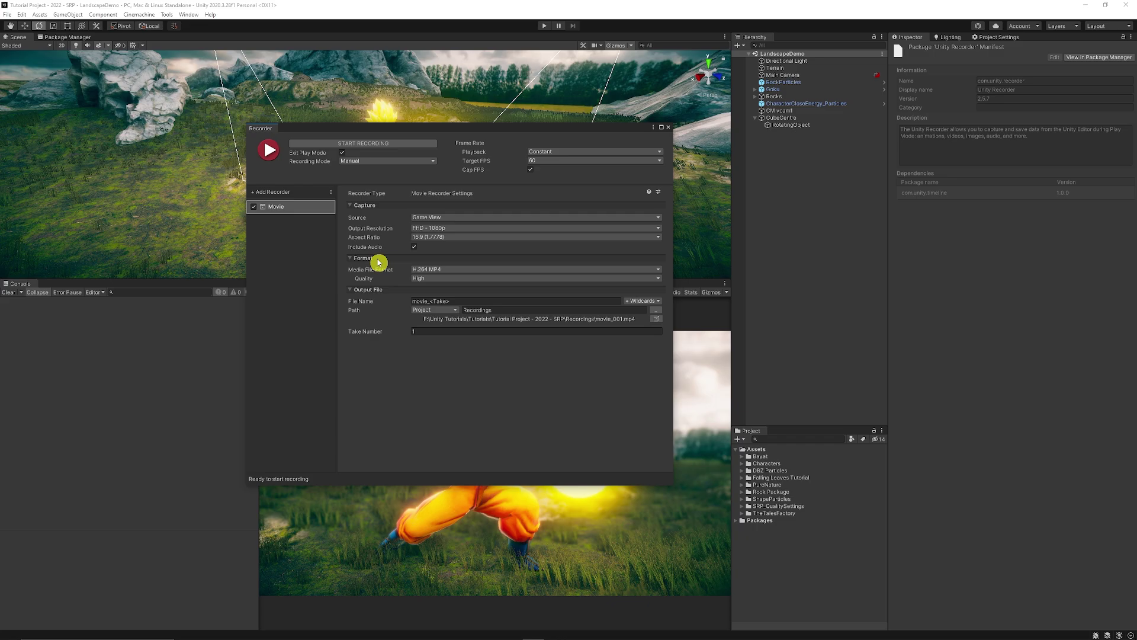
Step: Record a gameplay take, stop it, then open movie_001 from the Recordings folder
{"action": "left_click", "coordinate": [266, 155]}
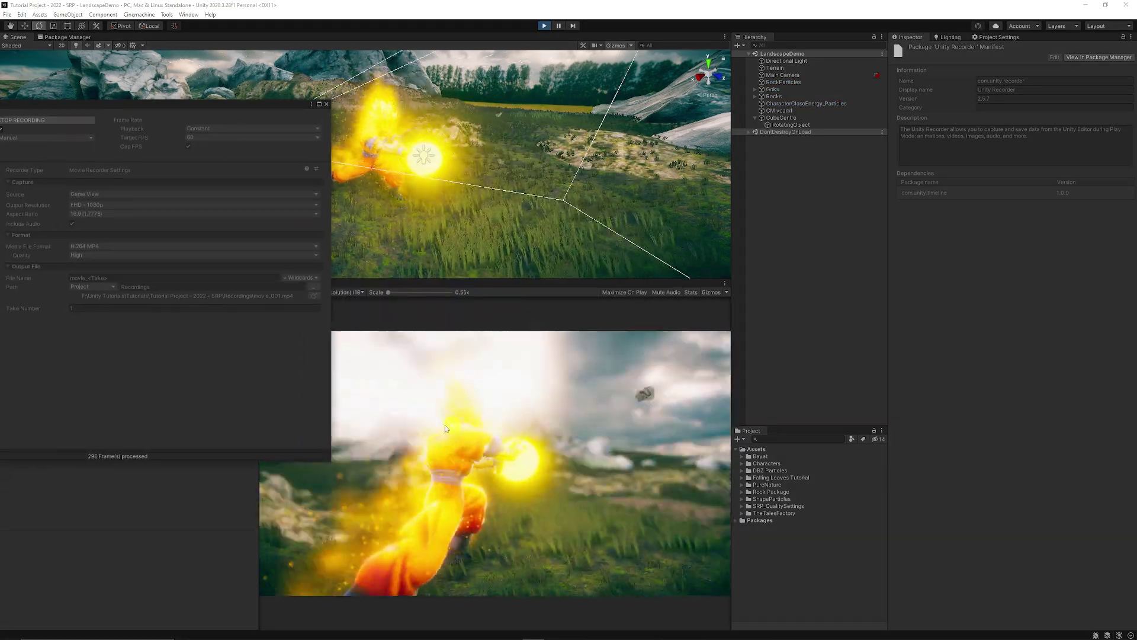
{"action": "left_click", "coordinate": [268, 128]}
{"action": "left_click", "coordinate": [315, 318]}
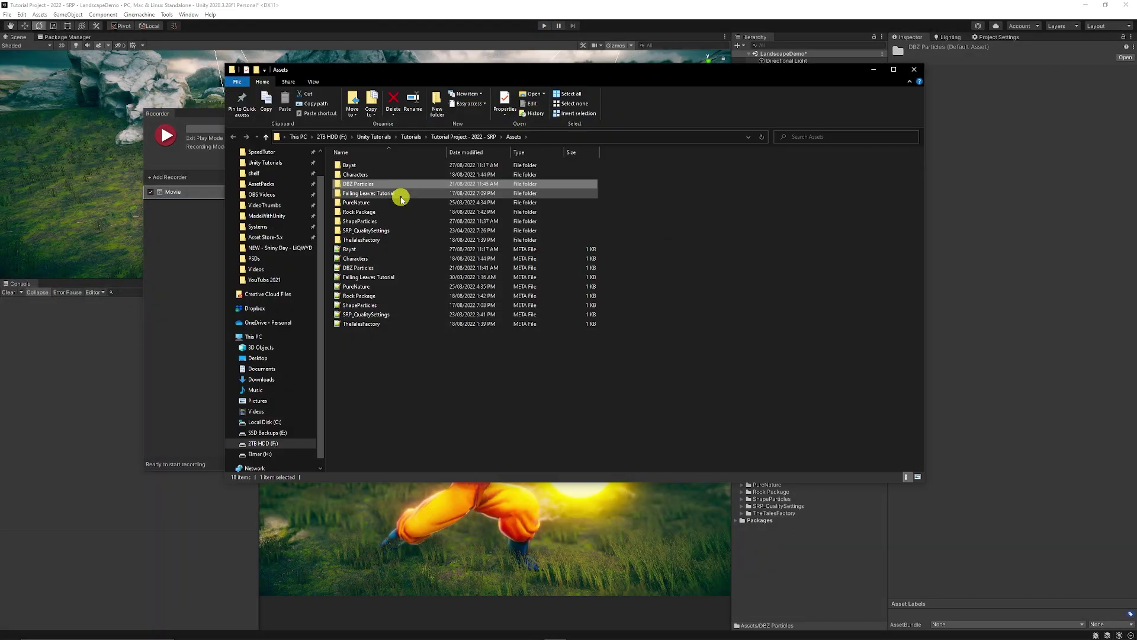
{"action": "double_click", "coordinate": [399, 196]}
{"action": "left_click", "coordinate": [237, 159]}
{"action": "left_click", "coordinate": [233, 216]}
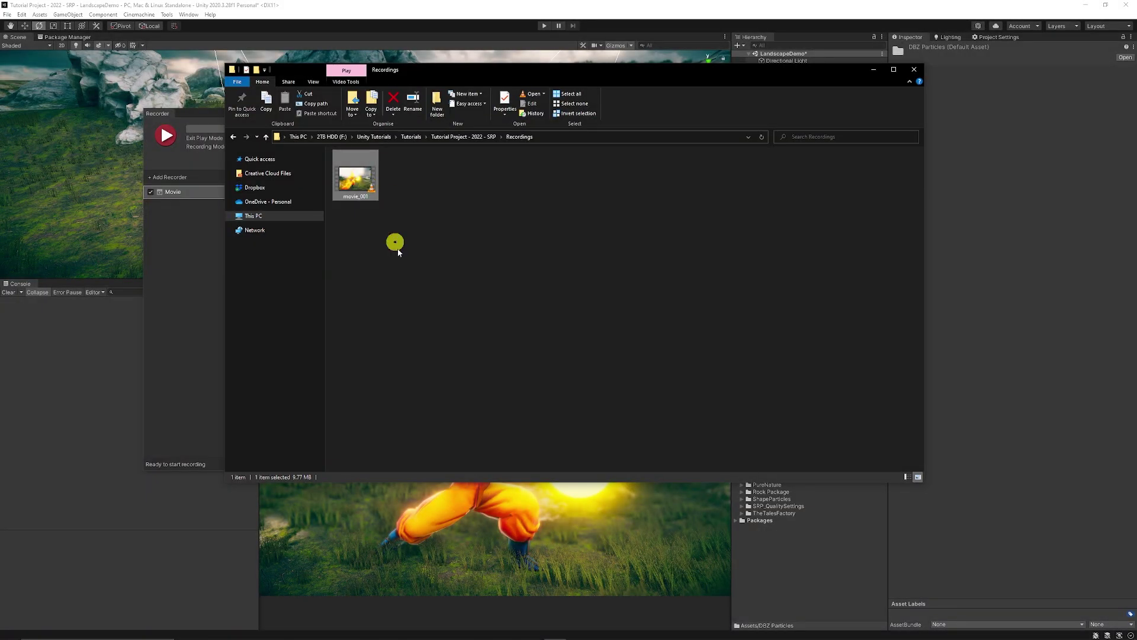
Step: Show the properties of the movie_001.mp4 file with Alt+Enter
{"action": "key", "text": "alt+Return"}
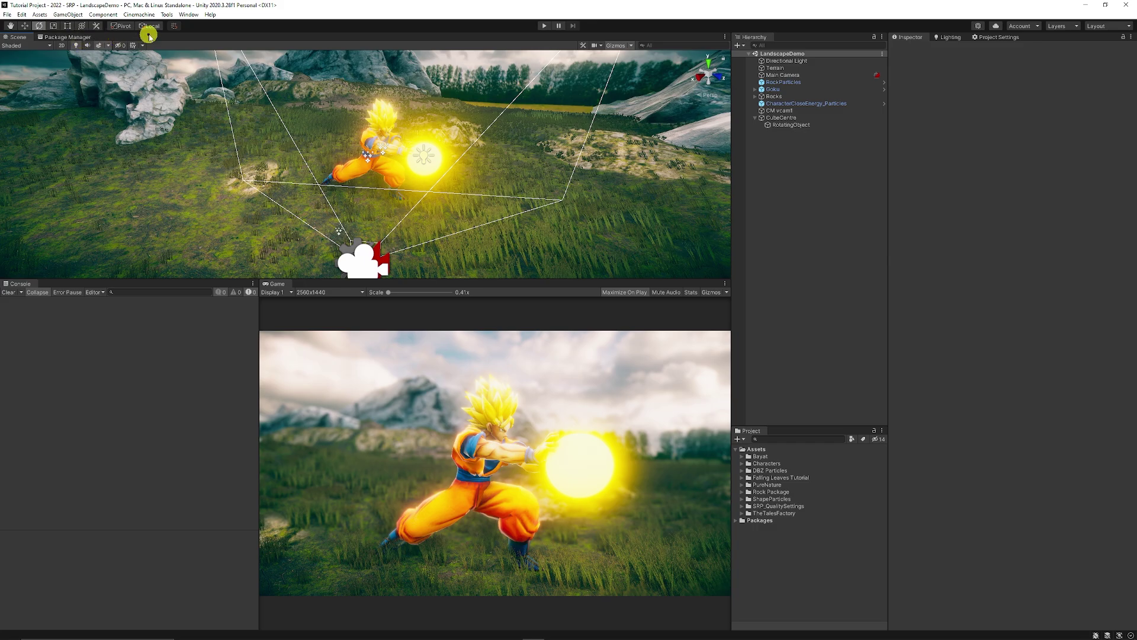
Step: In Package Manager, list Unity Registry packages, search 'record' and select Unity Recorder
{"action": "left_click", "coordinate": [181, 14]}
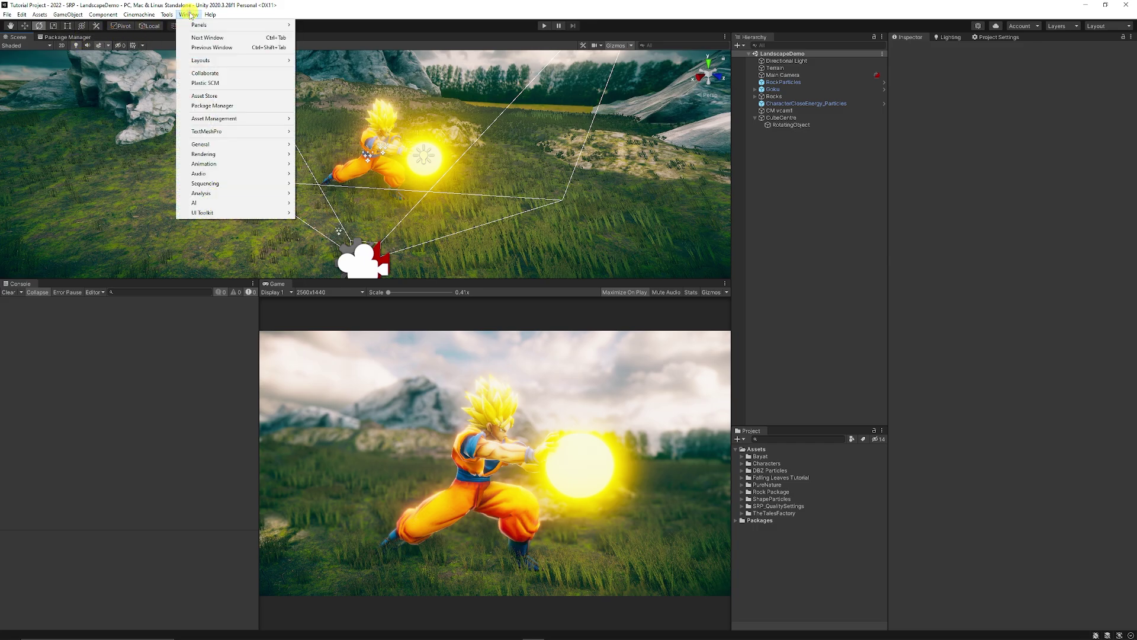
{"action": "left_click", "coordinate": [80, 38]}
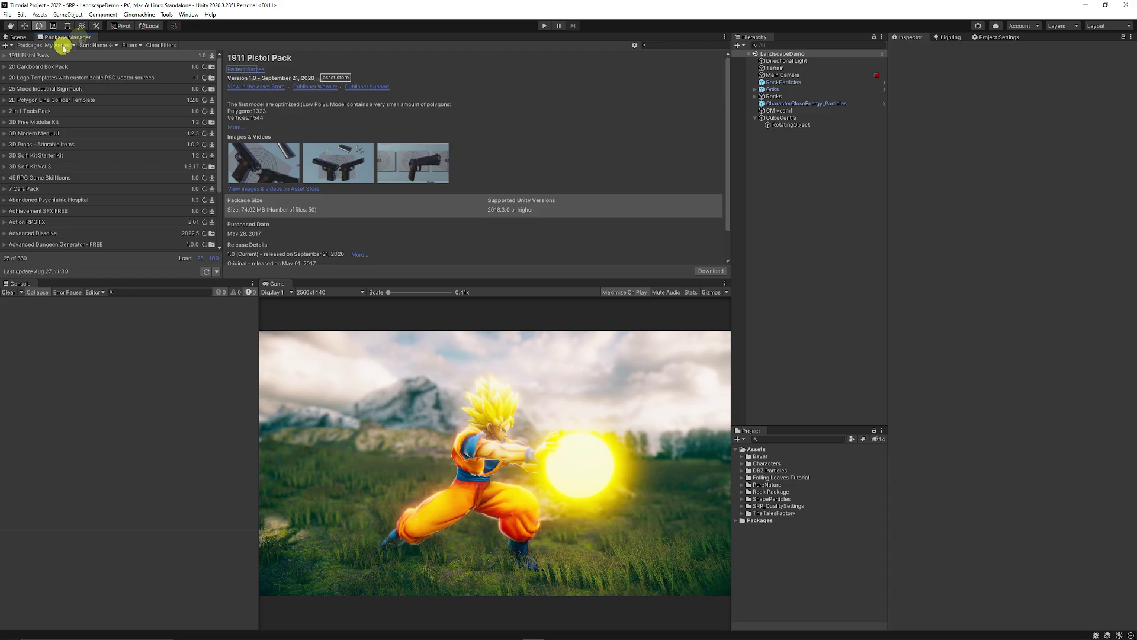
{"action": "left_click", "coordinate": [61, 45]}
{"action": "left_click", "coordinate": [47, 55]}
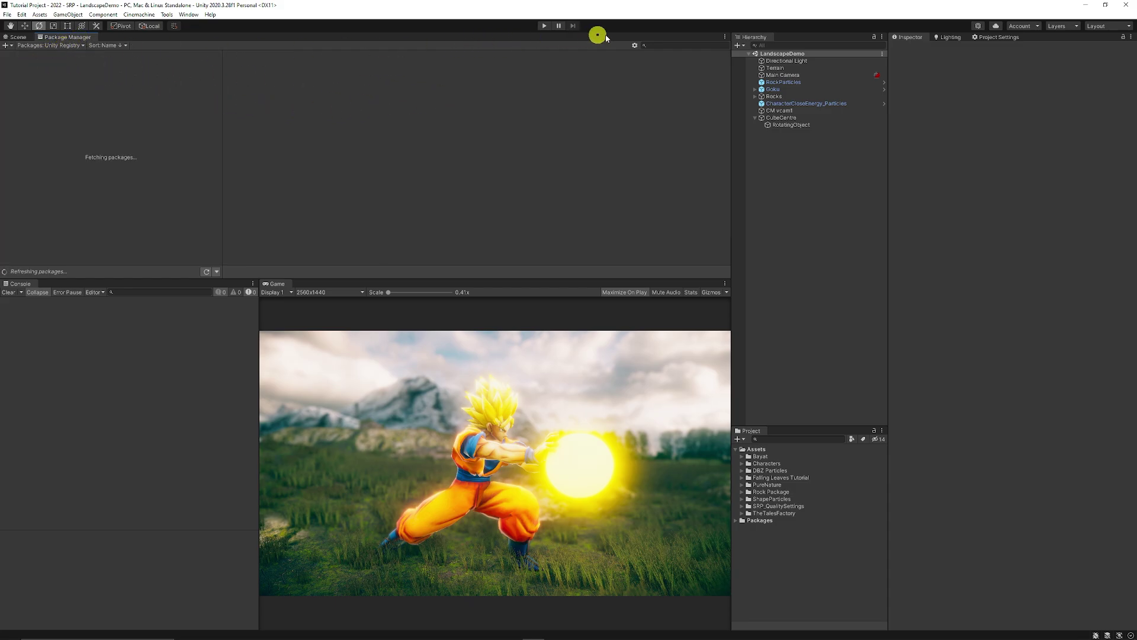
{"action": "left_click", "coordinate": [659, 47]}
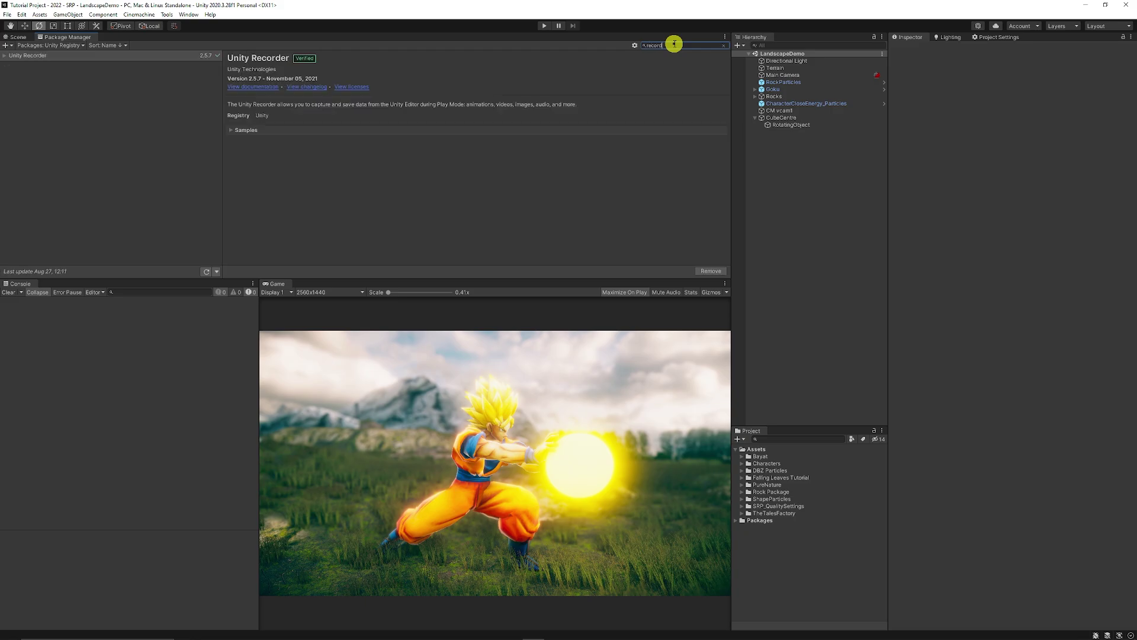
{"action": "left_click", "coordinate": [43, 58]}
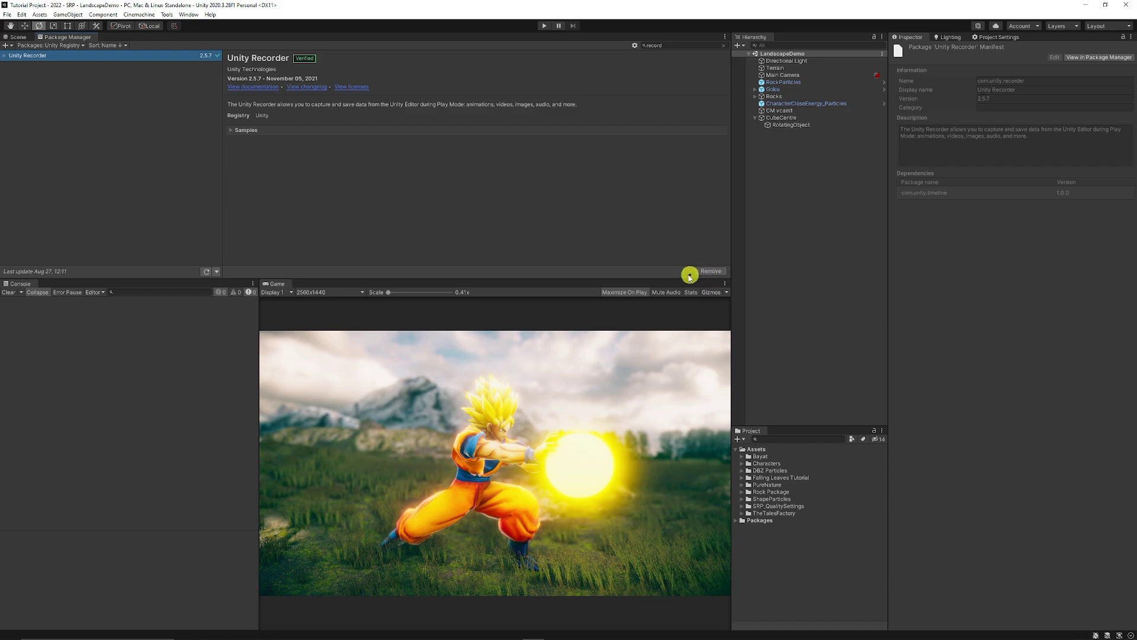
Step: Switch to the Scene view and open Window > General > Recorder > Recorder Window
{"action": "left_click", "coordinate": [22, 39]}
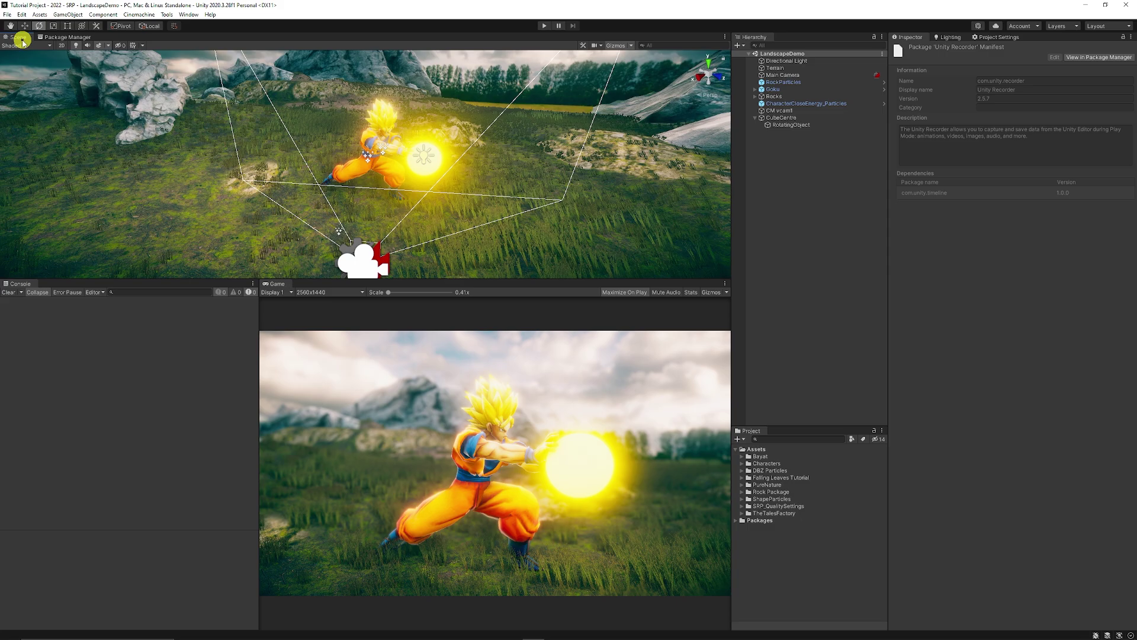
{"action": "left_click", "coordinate": [190, 14]}
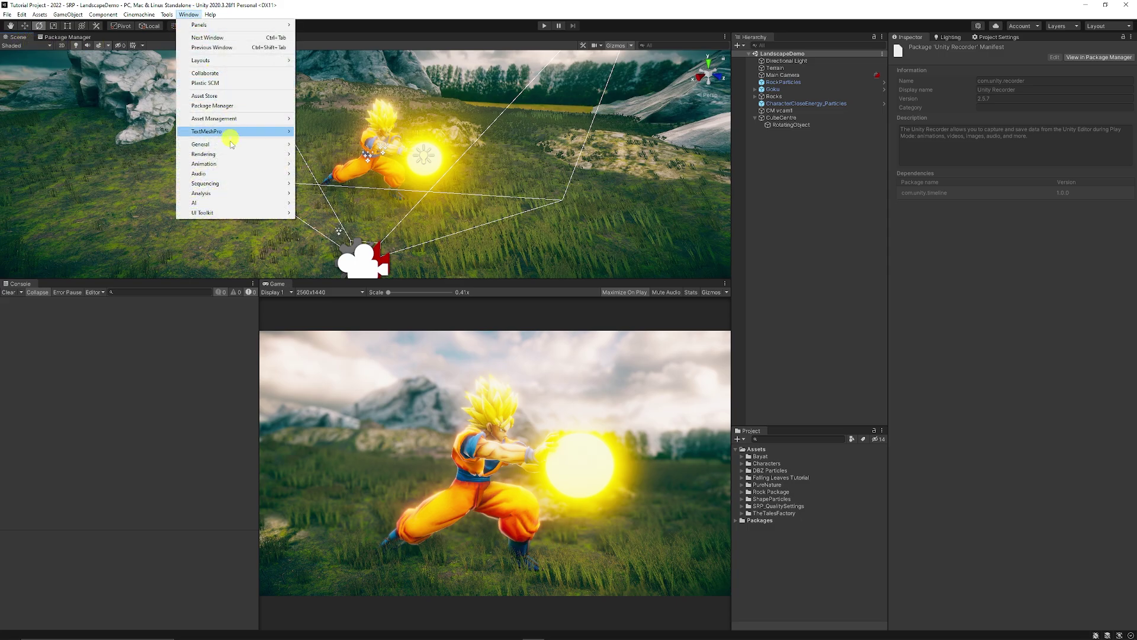
{"action": "mouse_move", "coordinate": [228, 144]}
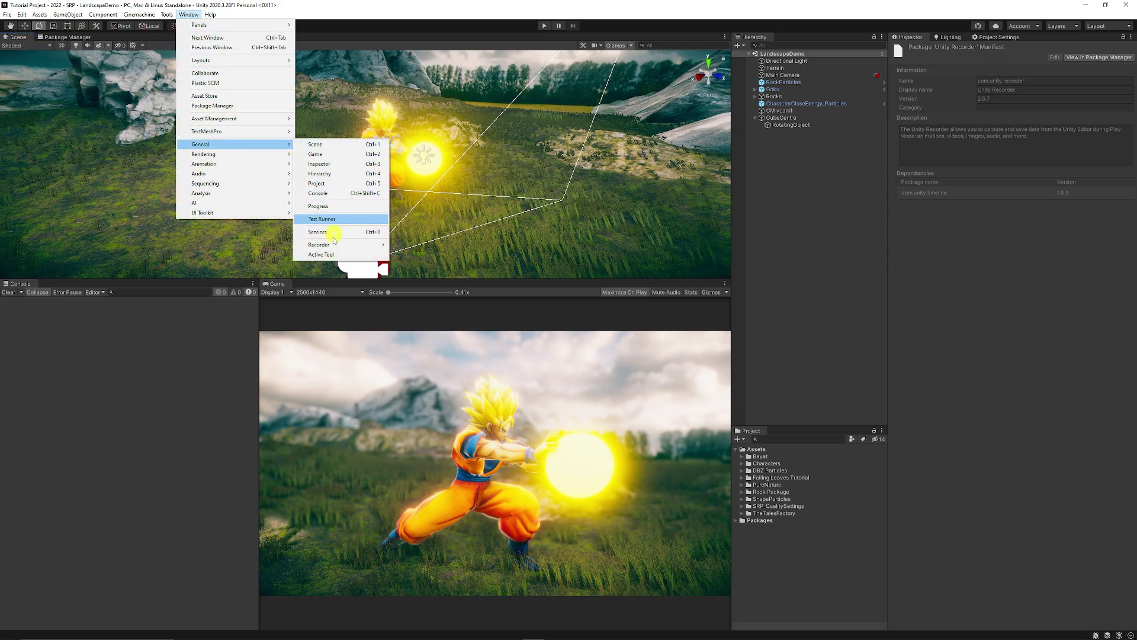
{"action": "mouse_move", "coordinate": [332, 245]}
{"action": "left_click", "coordinate": [420, 248]}
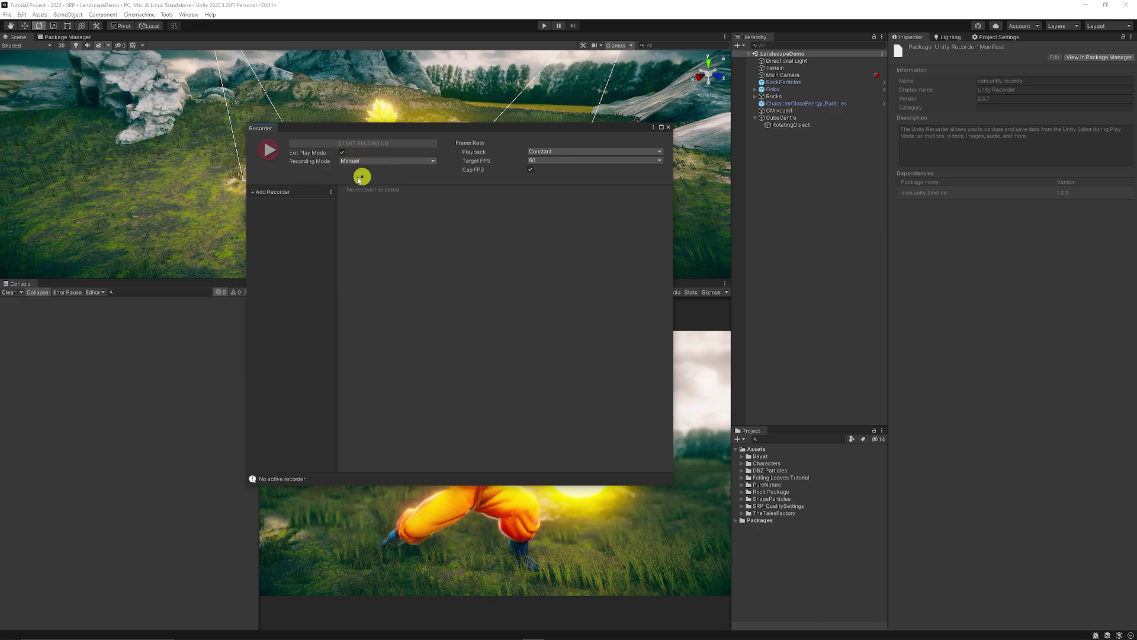
{"action": "left_click", "coordinate": [372, 161]}
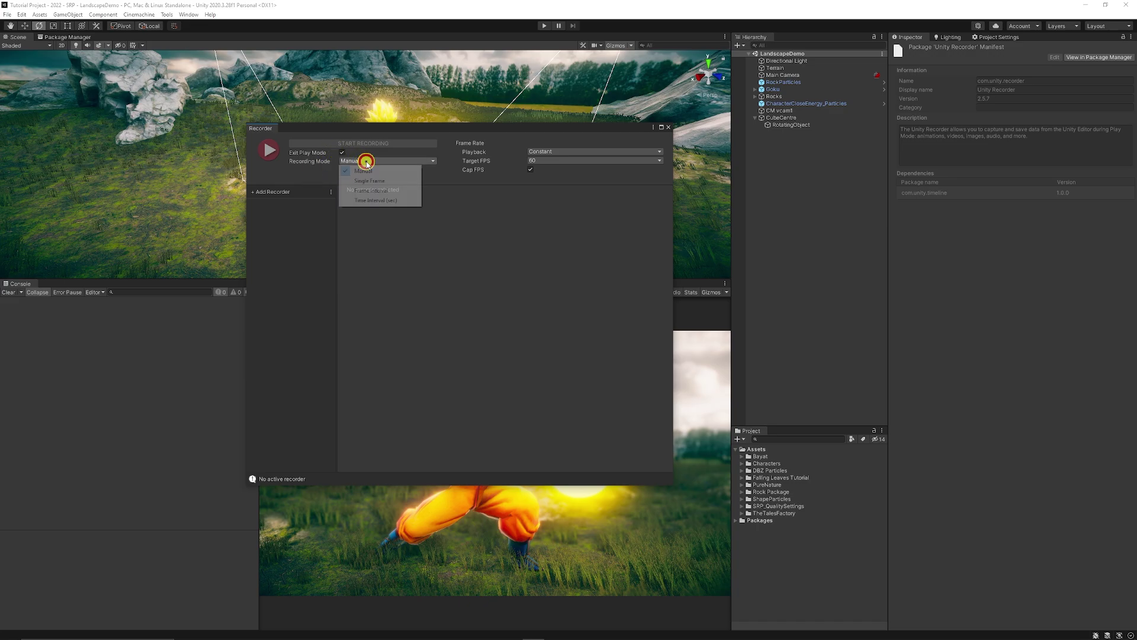
{"action": "left_click", "coordinate": [336, 174]}
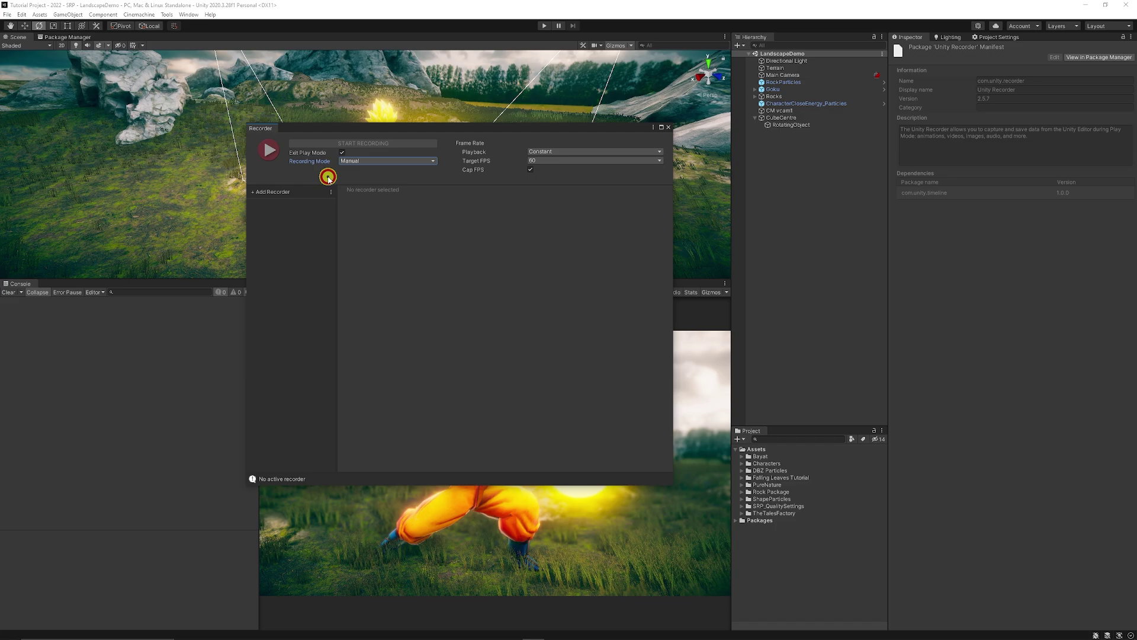
{"action": "left_click", "coordinate": [561, 151]}
{"action": "left_click", "coordinate": [563, 148]}
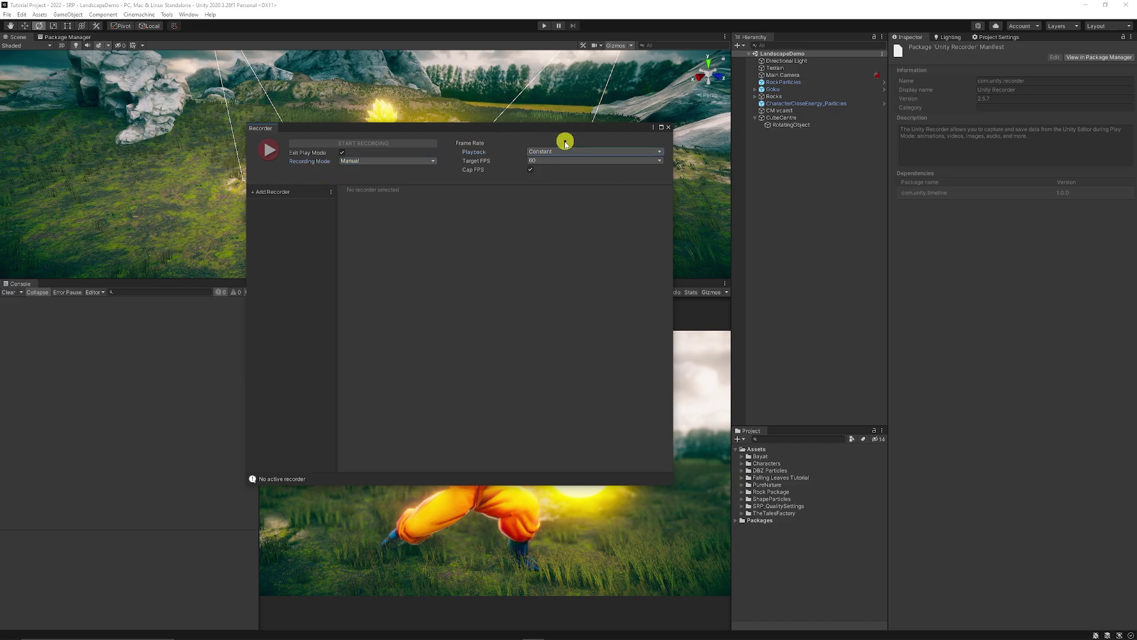
{"action": "left_click", "coordinate": [549, 164]}
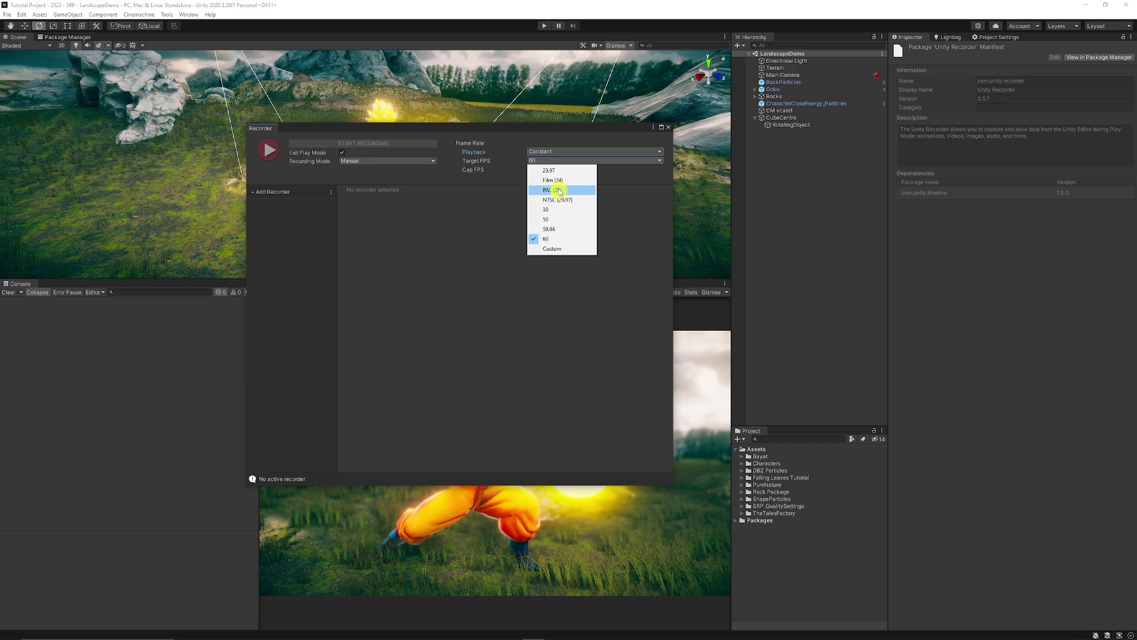
{"action": "left_click", "coordinate": [428, 172]}
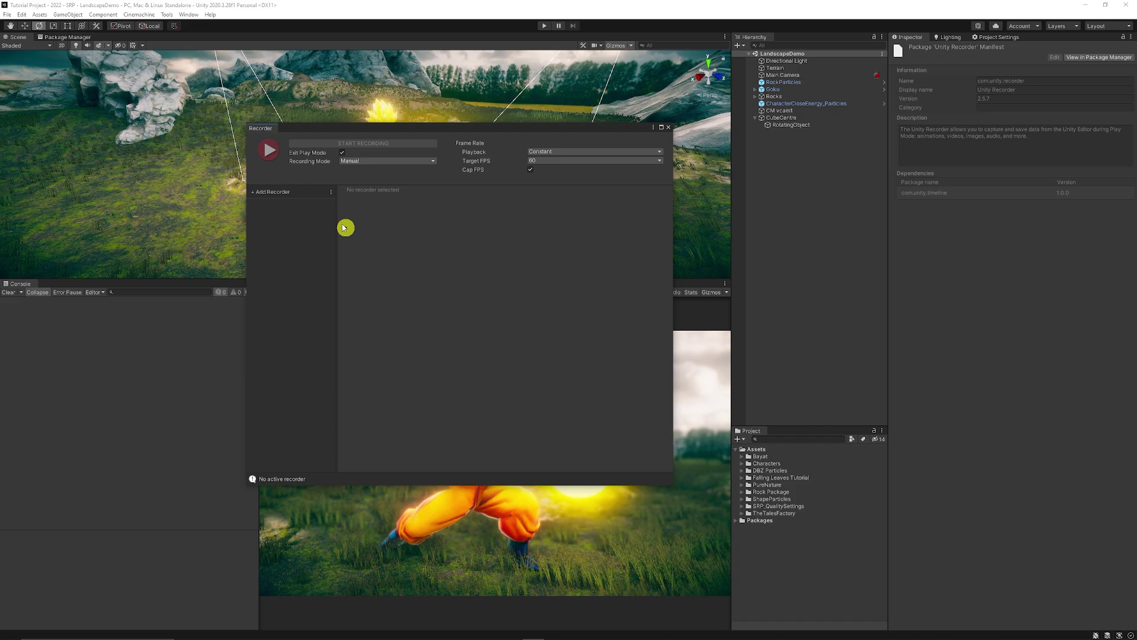
Step: Add a Movie recorder, keeping Game View as its capture source
{"action": "left_click", "coordinate": [268, 193]}
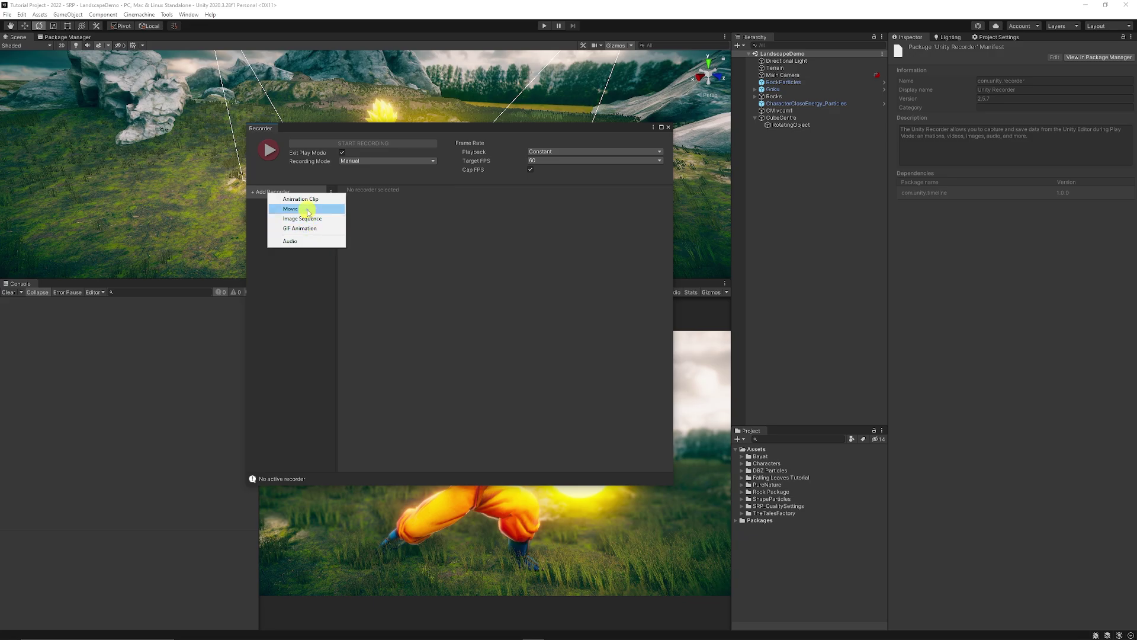
{"action": "left_click", "coordinate": [308, 212]}
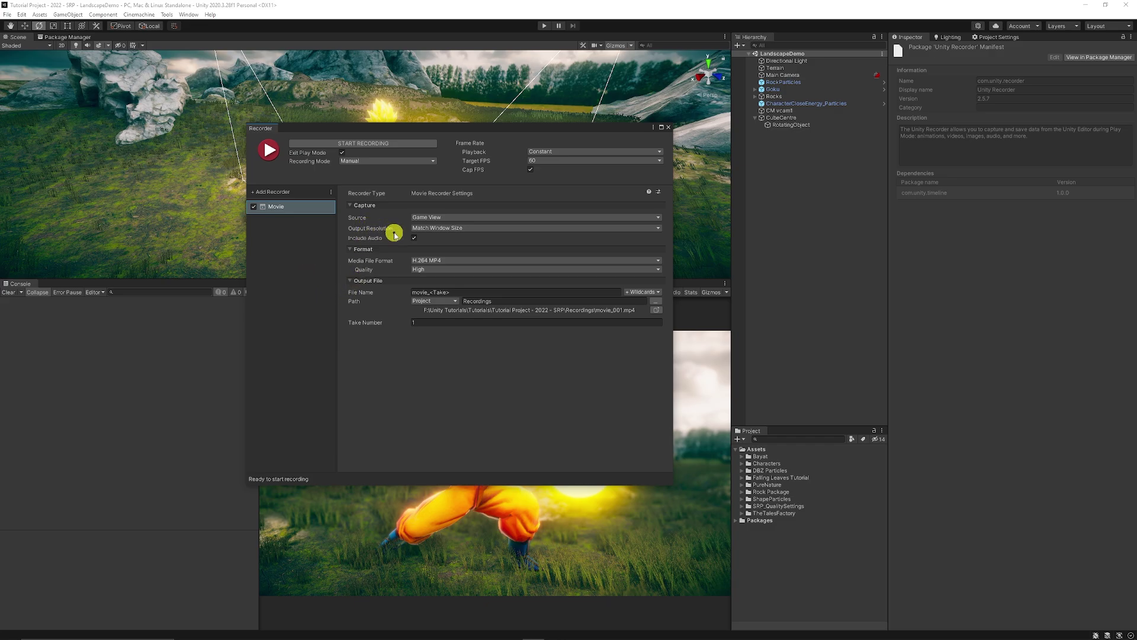
{"action": "left_click", "coordinate": [433, 218]}
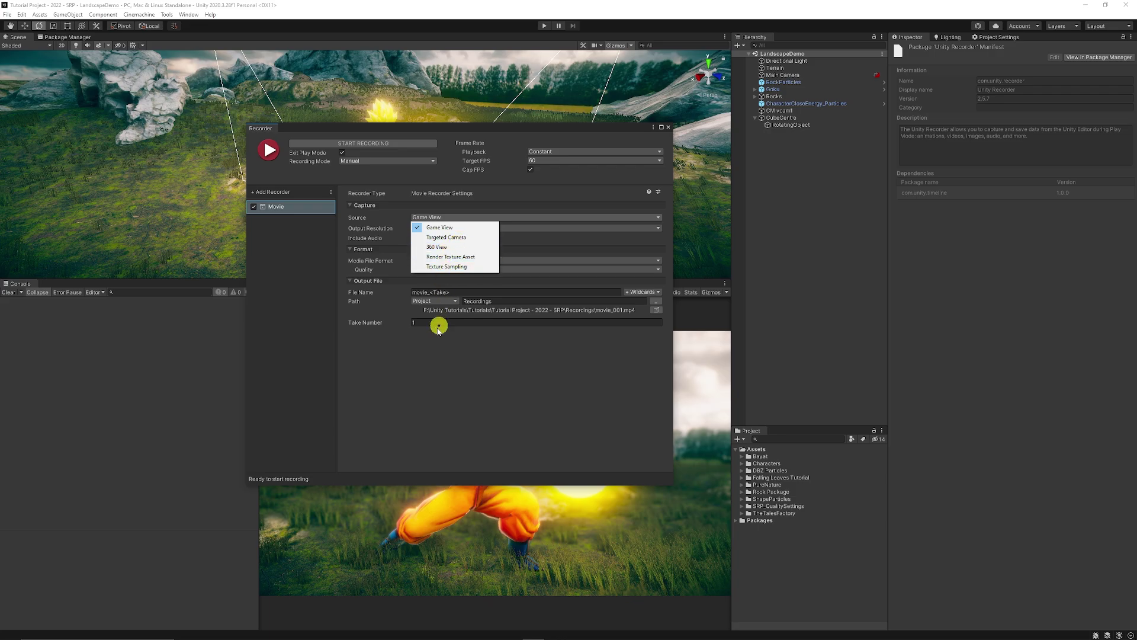
{"action": "left_click", "coordinate": [424, 351]}
Step: Set output resolution to FHD 1080p, keeping 16:9, H.264 MP4 format and High quality
{"action": "left_click", "coordinate": [440, 229]}
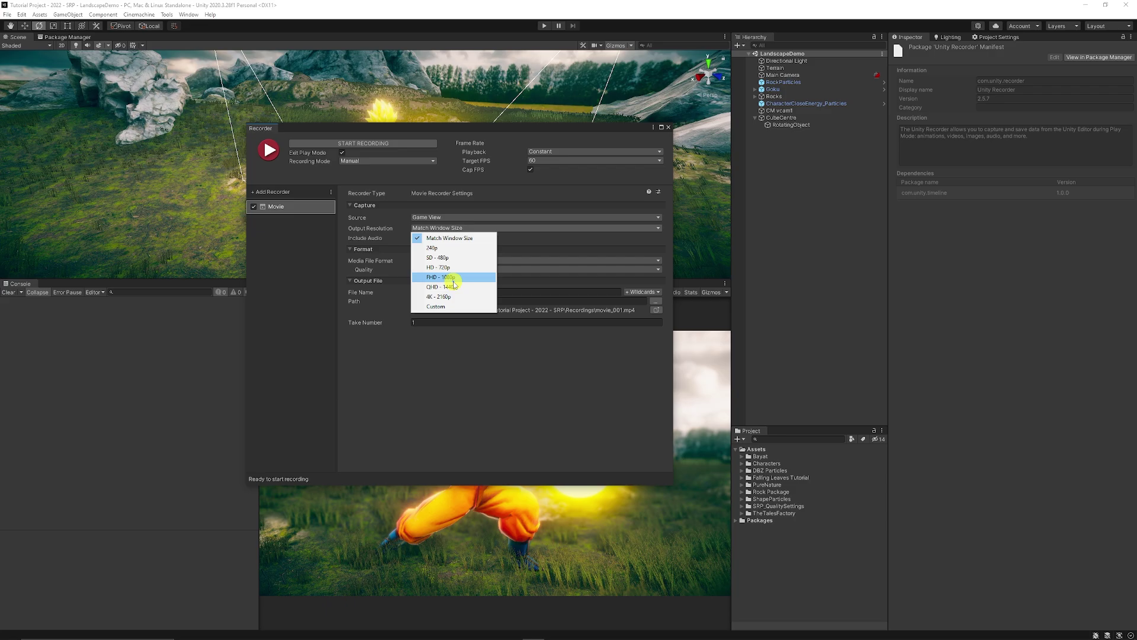
{"action": "left_click", "coordinate": [454, 278]}
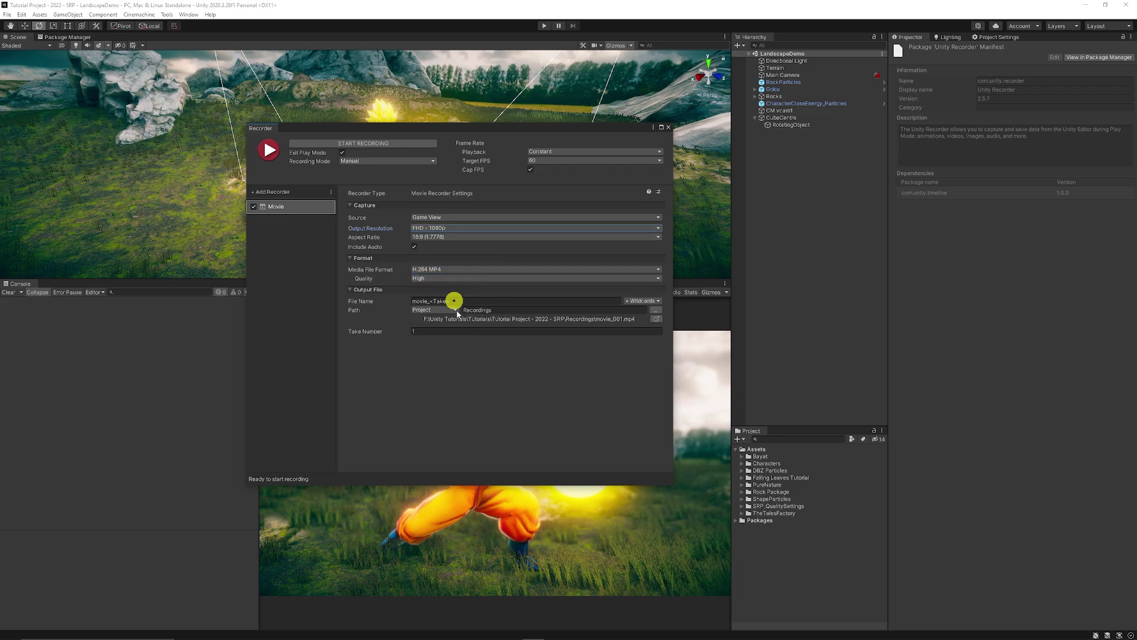
{"action": "left_click", "coordinate": [425, 236]}
{"action": "left_click", "coordinate": [468, 357]}
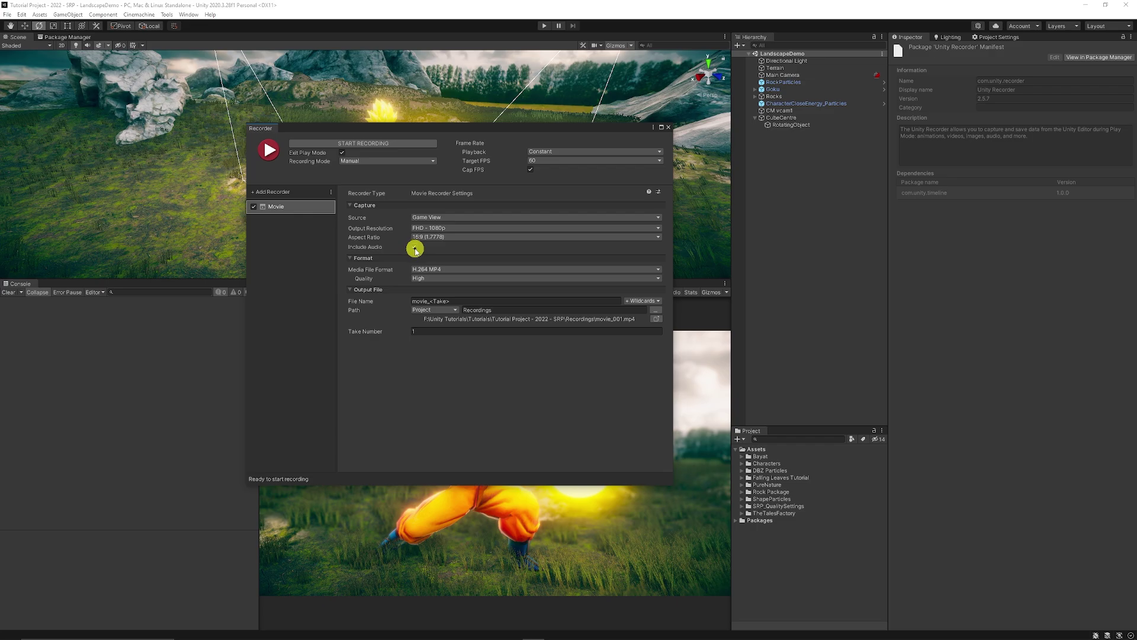
{"action": "left_click", "coordinate": [439, 269]}
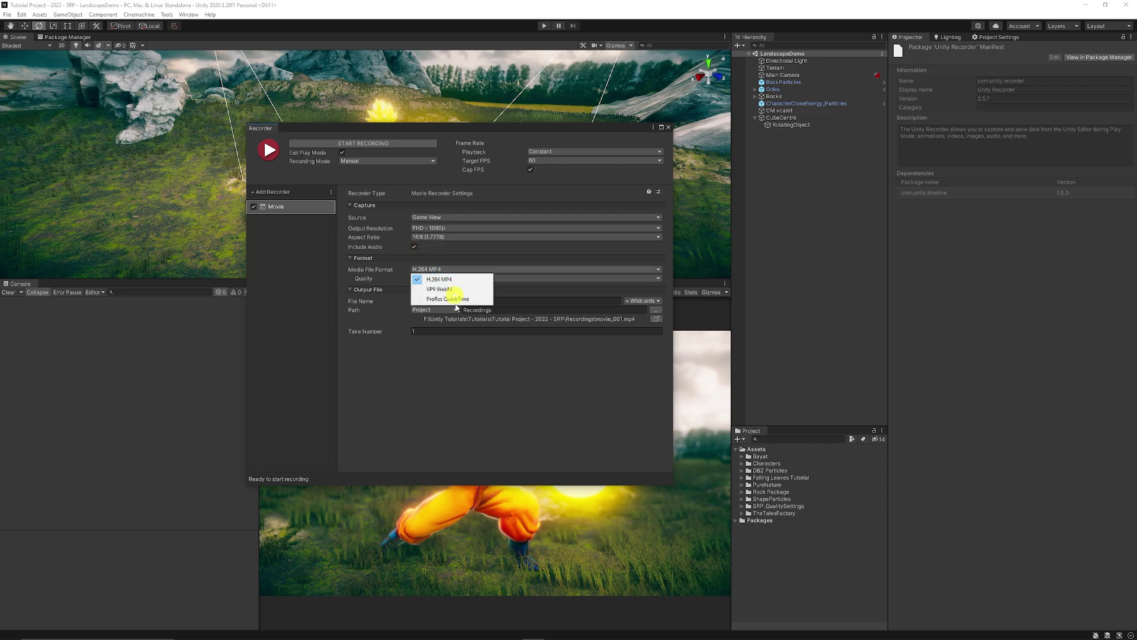
{"action": "left_click", "coordinate": [462, 373]}
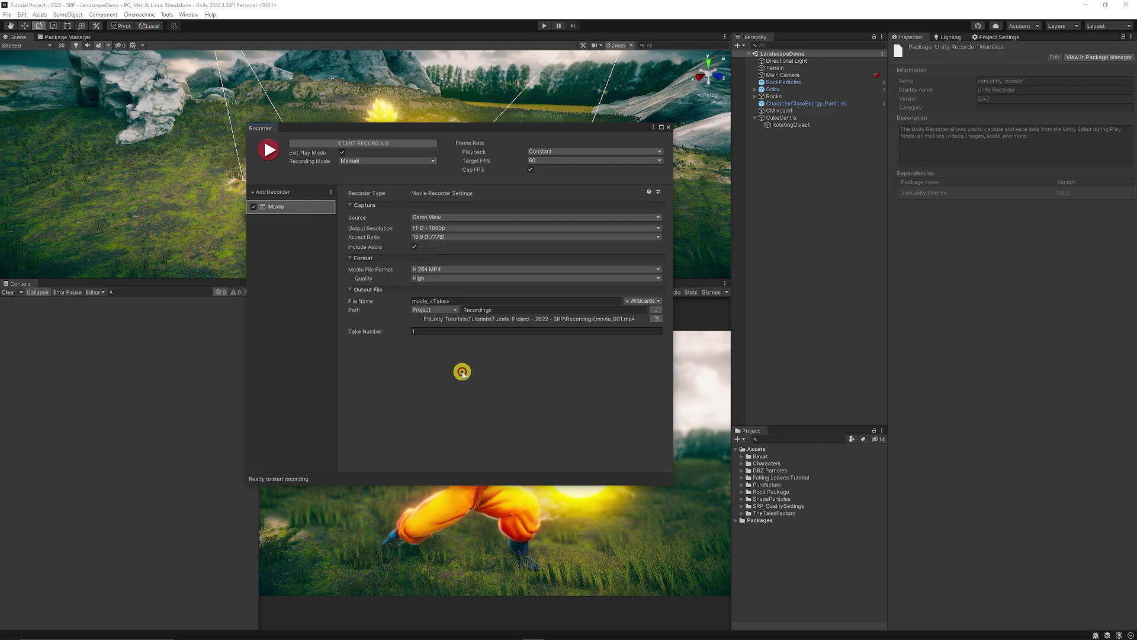
{"action": "left_click", "coordinate": [441, 278]}
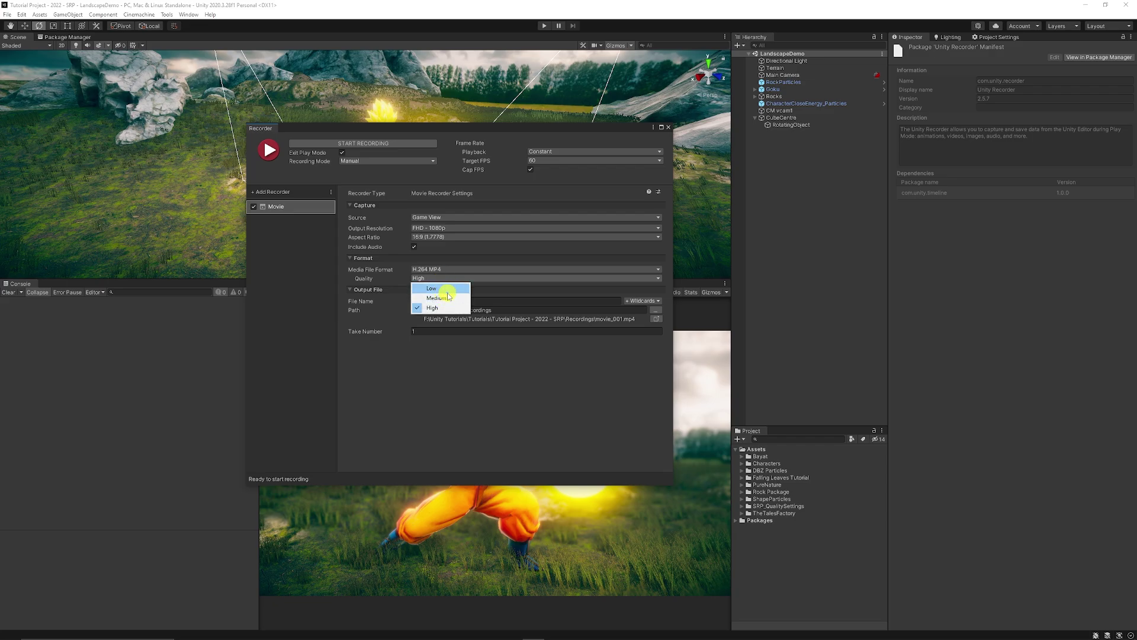
{"action": "left_click", "coordinate": [422, 360]}
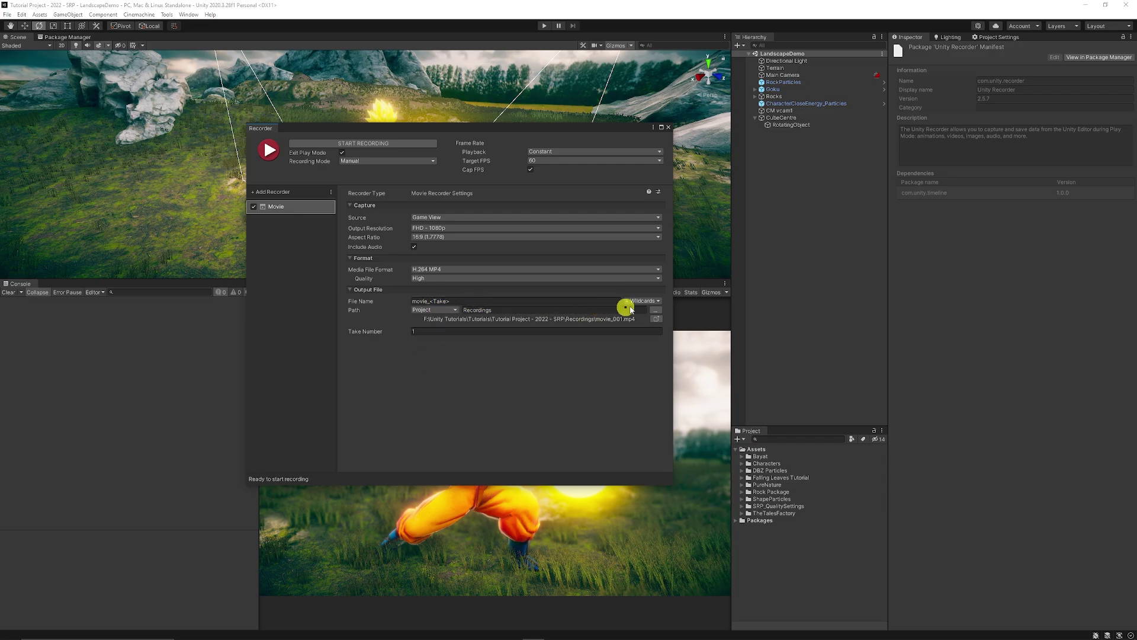
{"action": "left_click", "coordinate": [446, 311]}
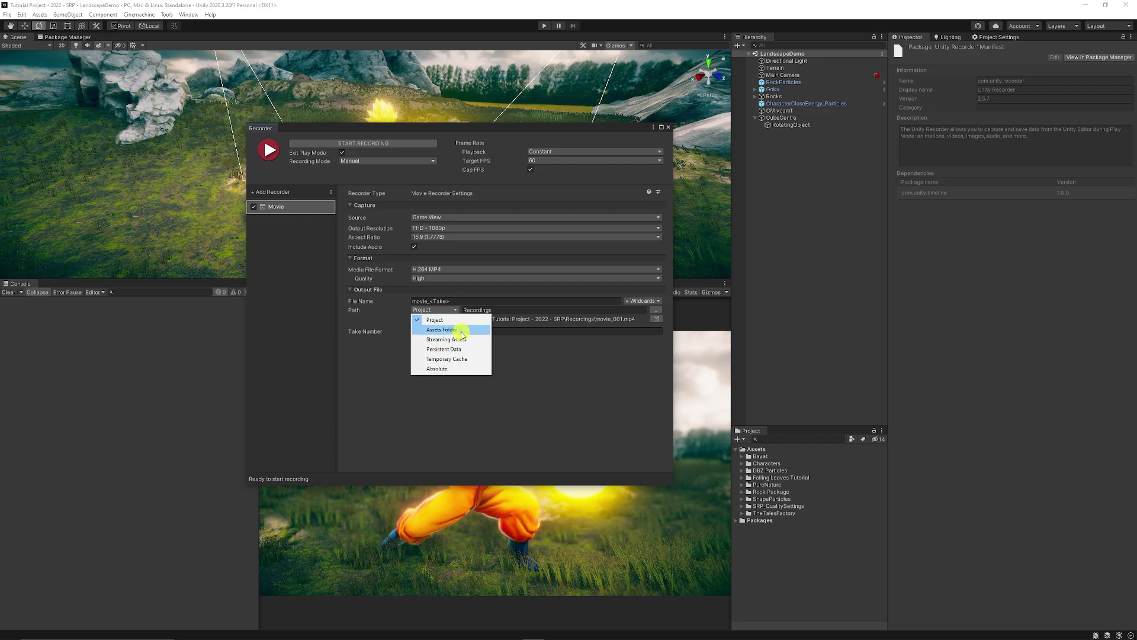
{"action": "left_click", "coordinate": [561, 376]}
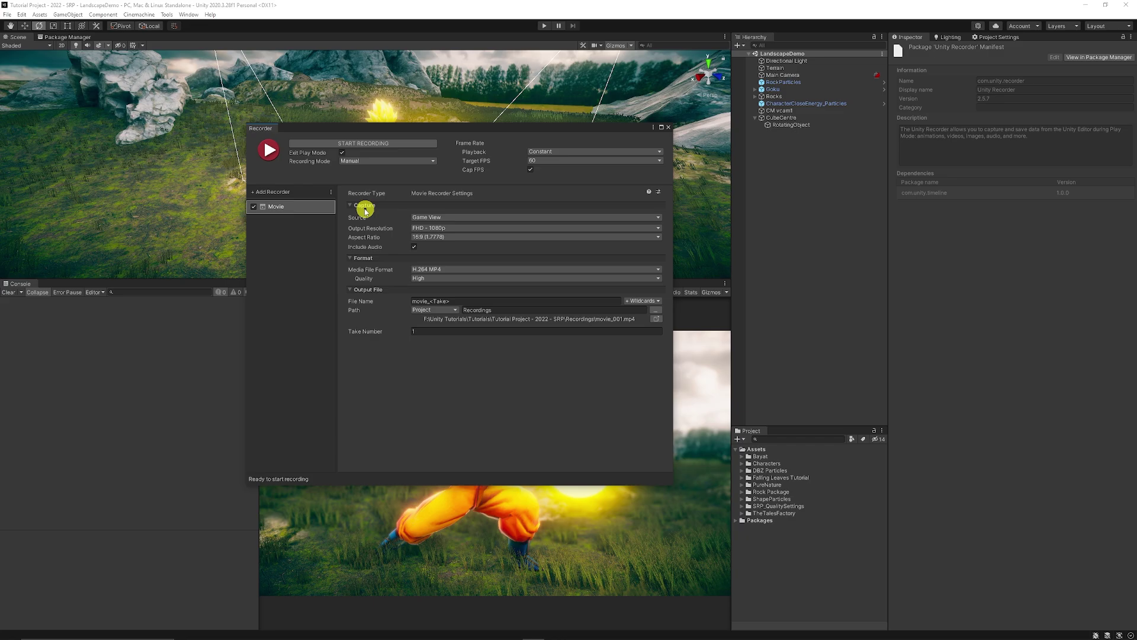
Step: Record take 1 of the Game View gameplay, moving the Recorder window aside, then stop
{"action": "left_click", "coordinate": [266, 155]}
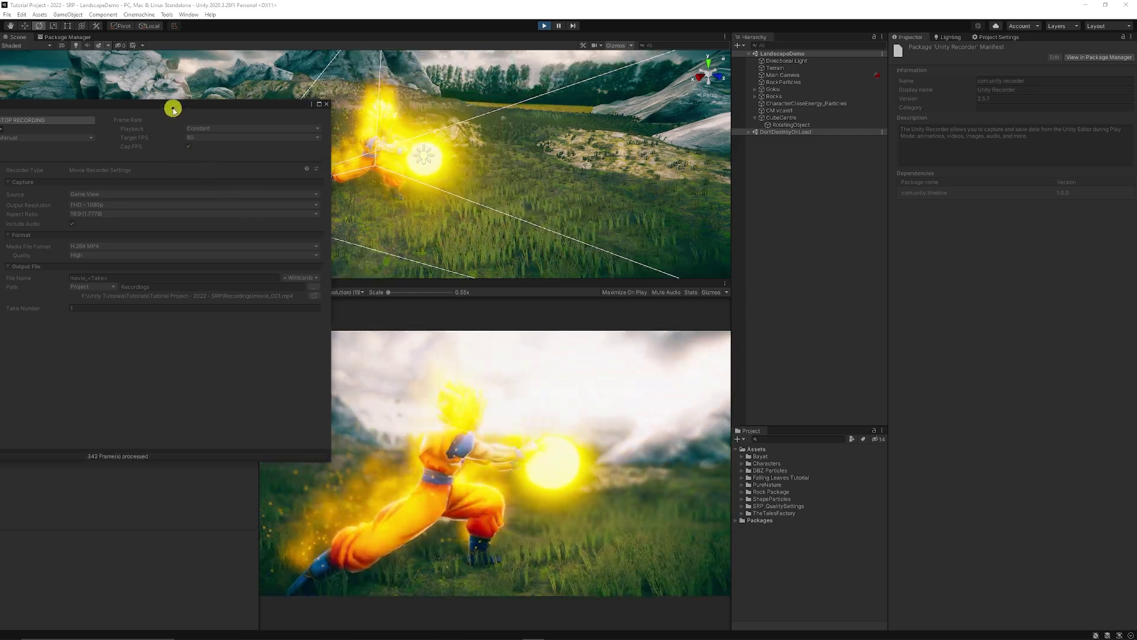
{"action": "left_click_drag", "start_coordinate": [172, 104], "coordinate": [408, 113]}
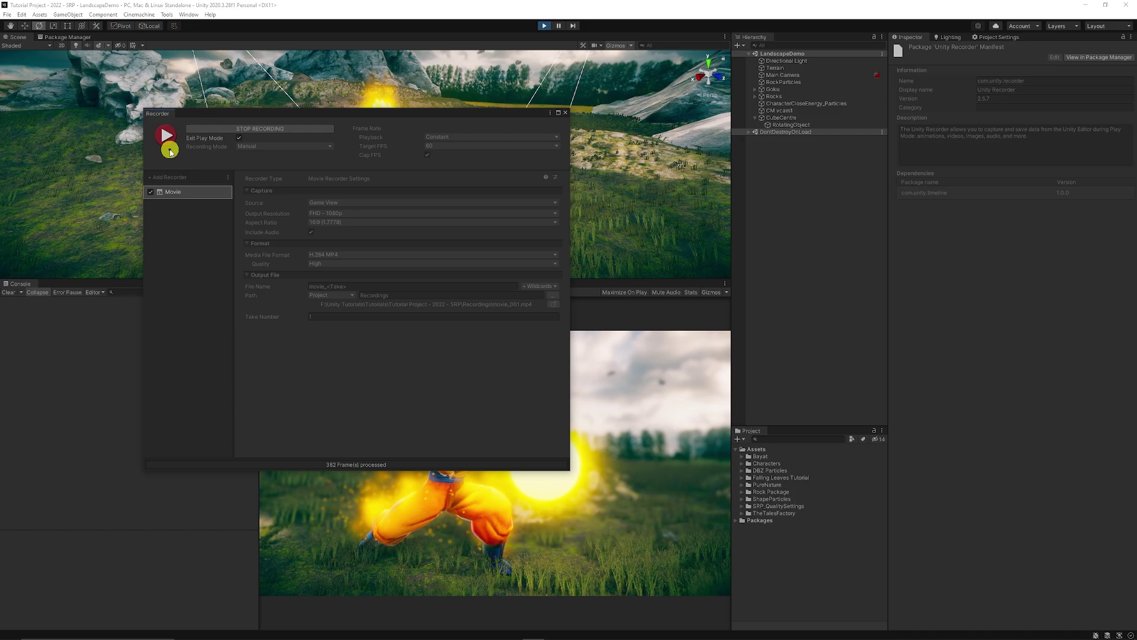
{"action": "left_click", "coordinate": [268, 129]}
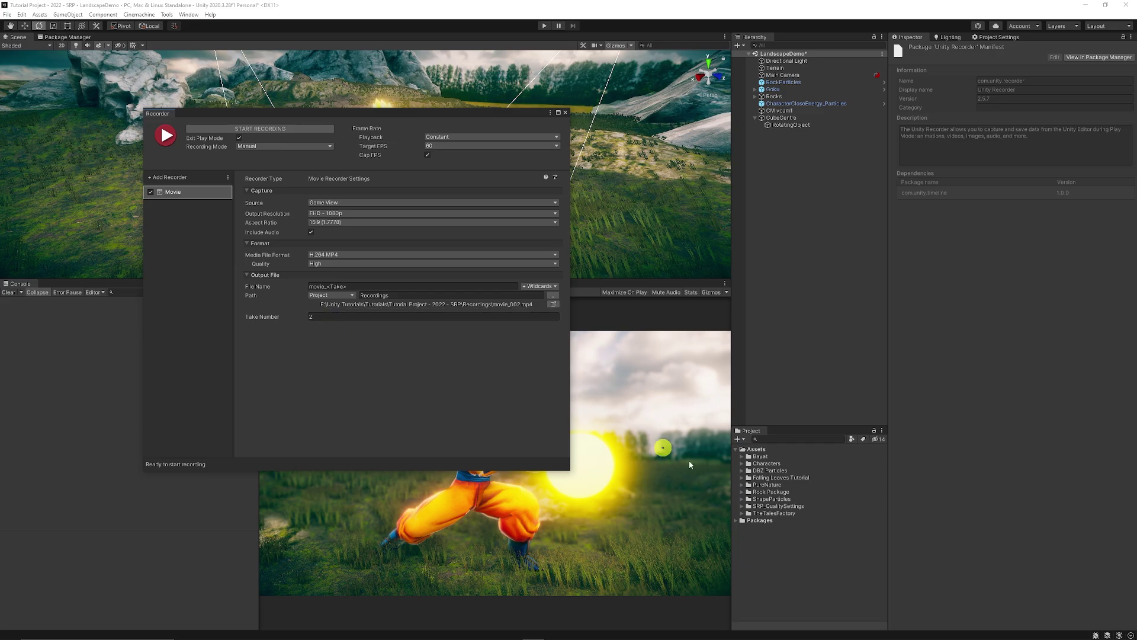
{"action": "left_click", "coordinate": [553, 304]}
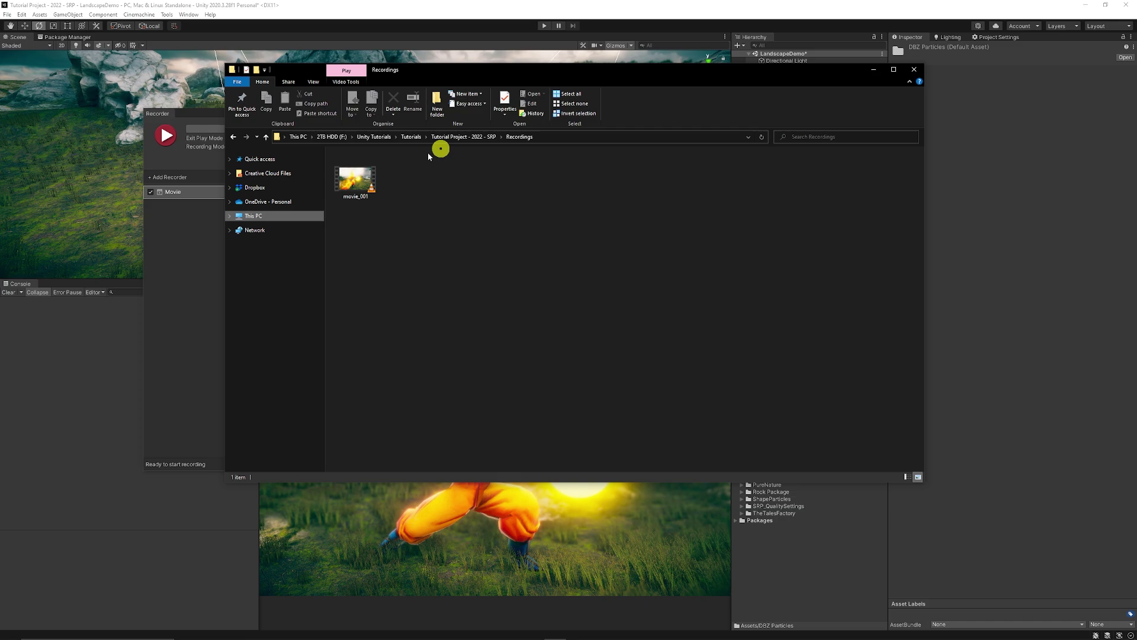
{"action": "double_click", "coordinate": [356, 178]}
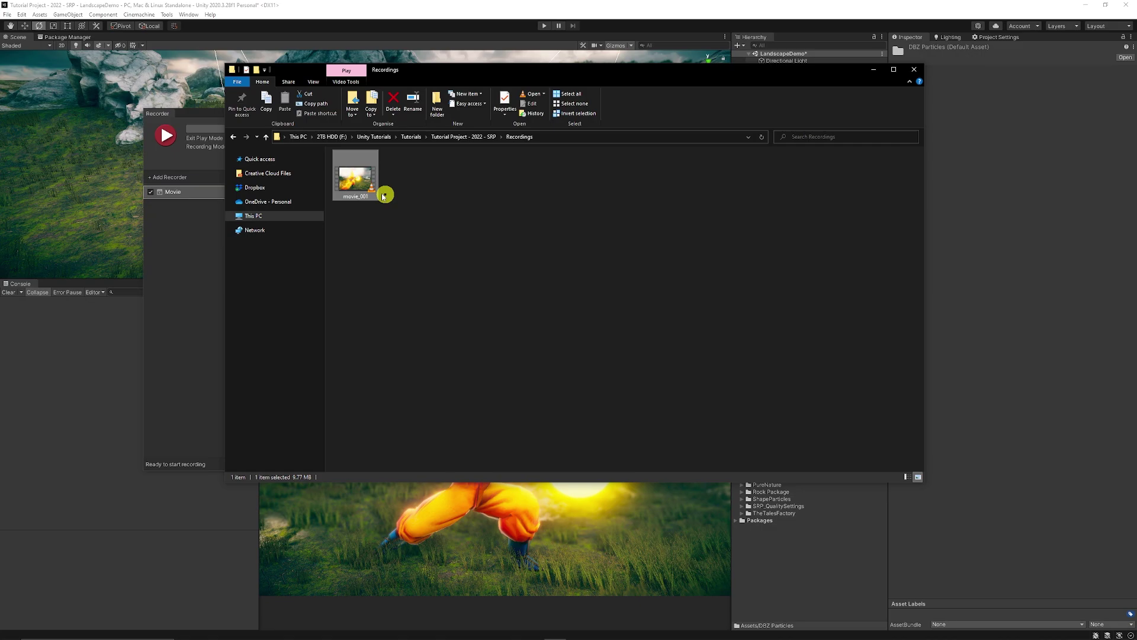
{"action": "key", "text": "alt+Return"}
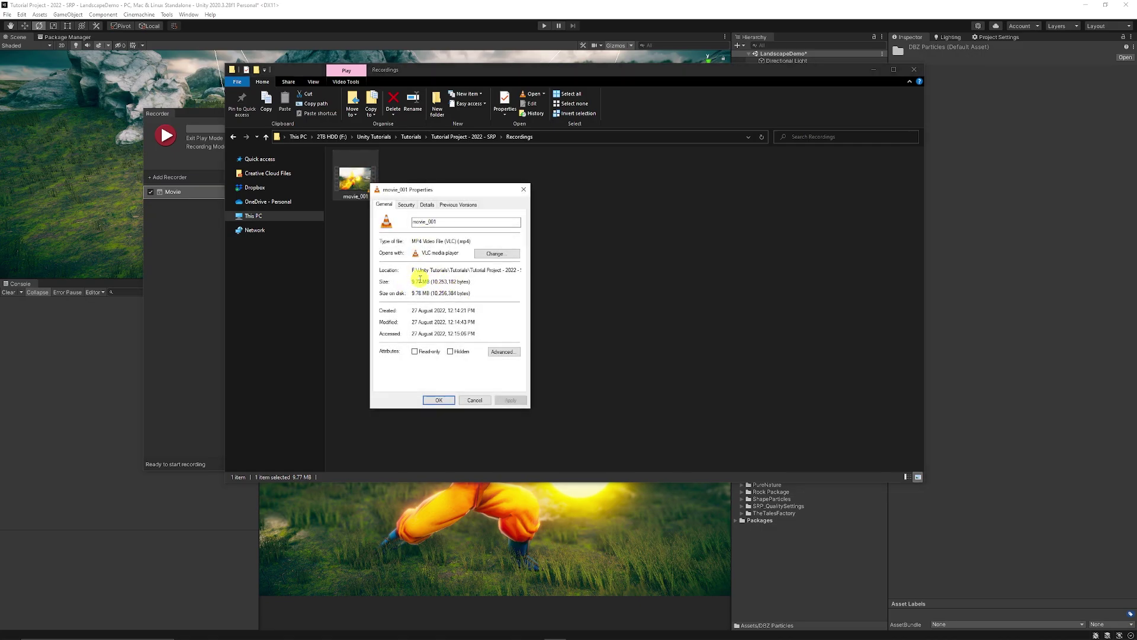
{"action": "left_click", "coordinate": [524, 189]}
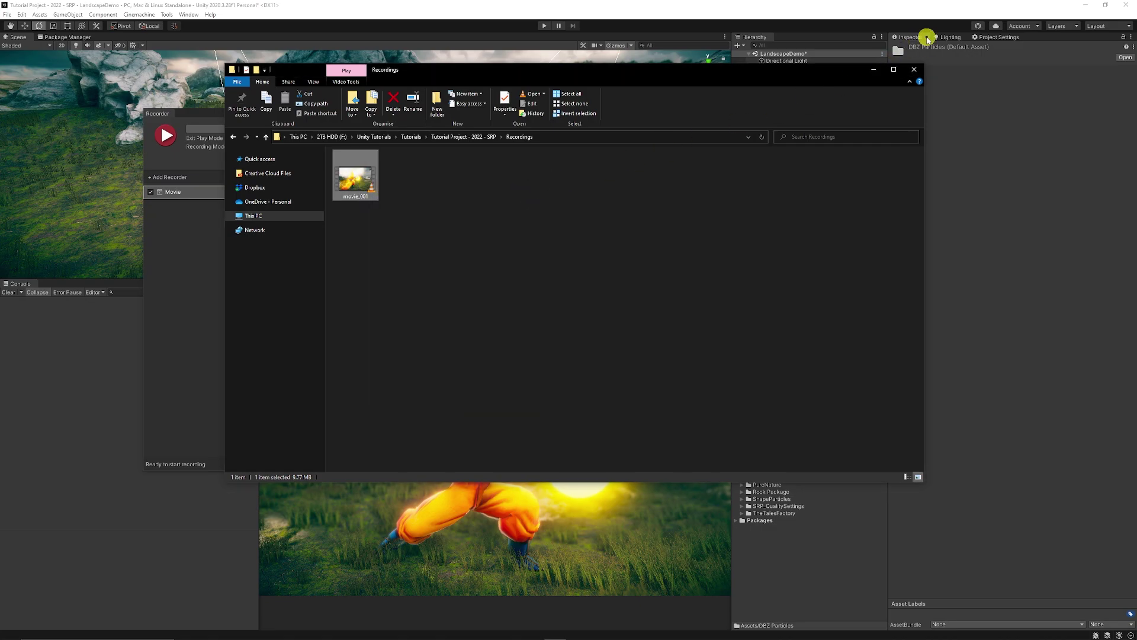
{"action": "left_click", "coordinate": [916, 70]}
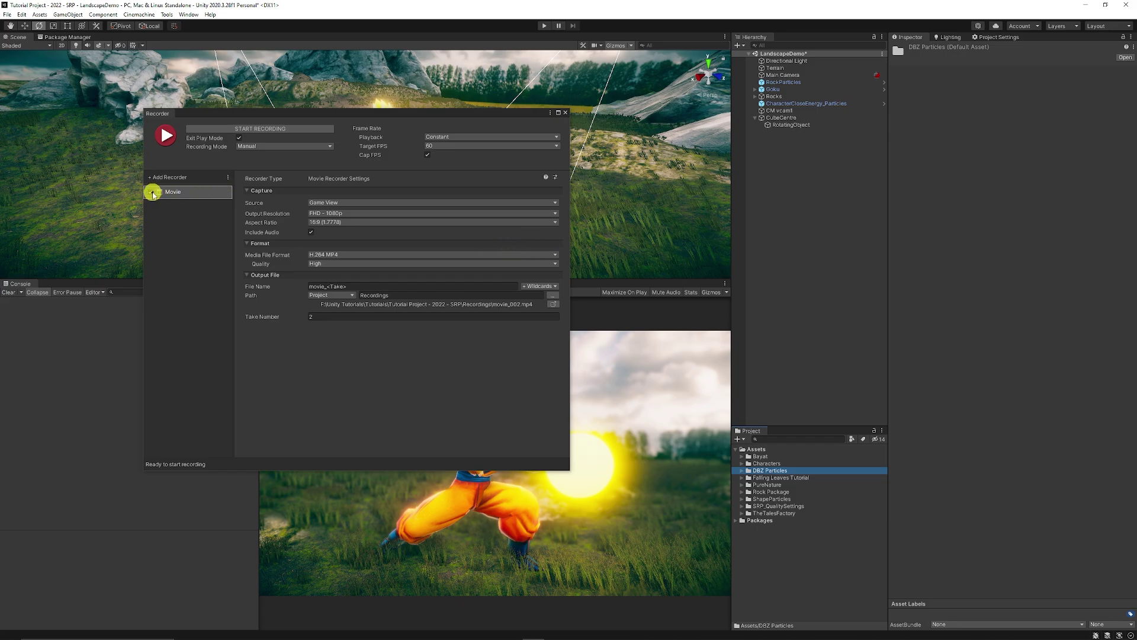
{"action": "left_click", "coordinate": [153, 193]}
{"action": "left_click", "coordinate": [207, 177]}
{"action": "left_click", "coordinate": [218, 214]}
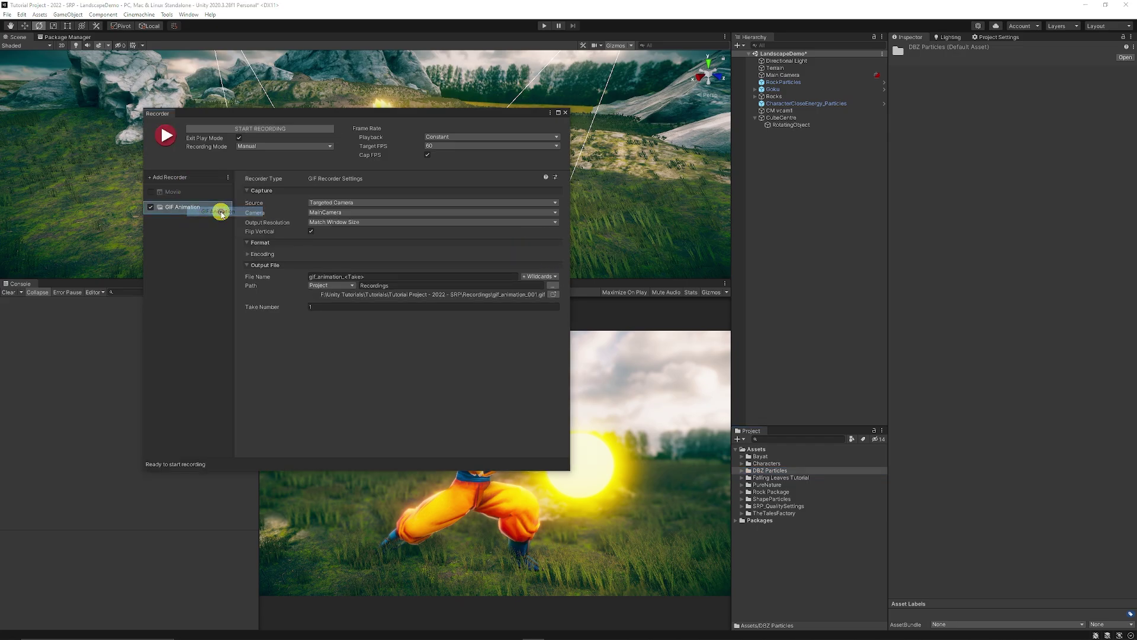
{"action": "left_click_drag", "start_coordinate": [221, 214], "coordinate": [226, 250]}
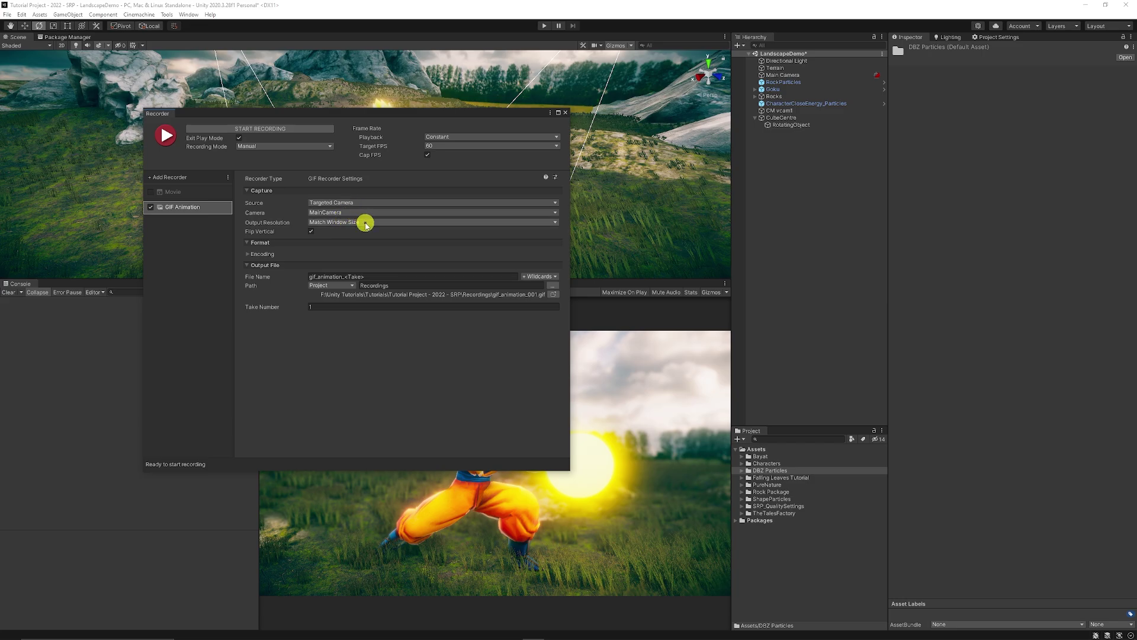
{"action": "key", "text": "Delete"}
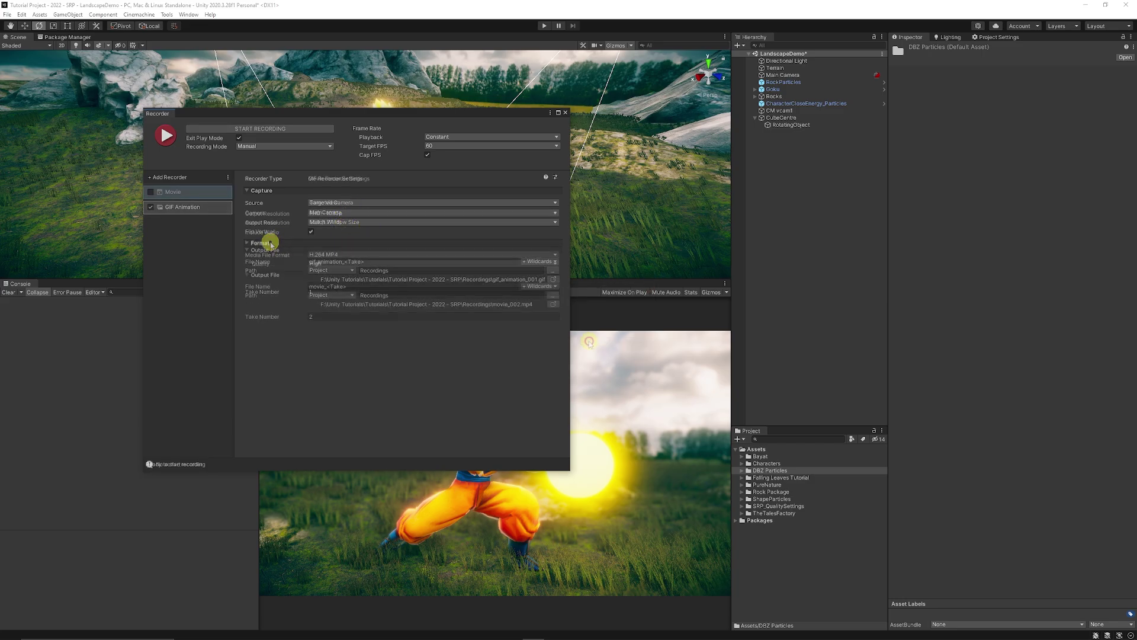
{"action": "right_click", "coordinate": [188, 193]}
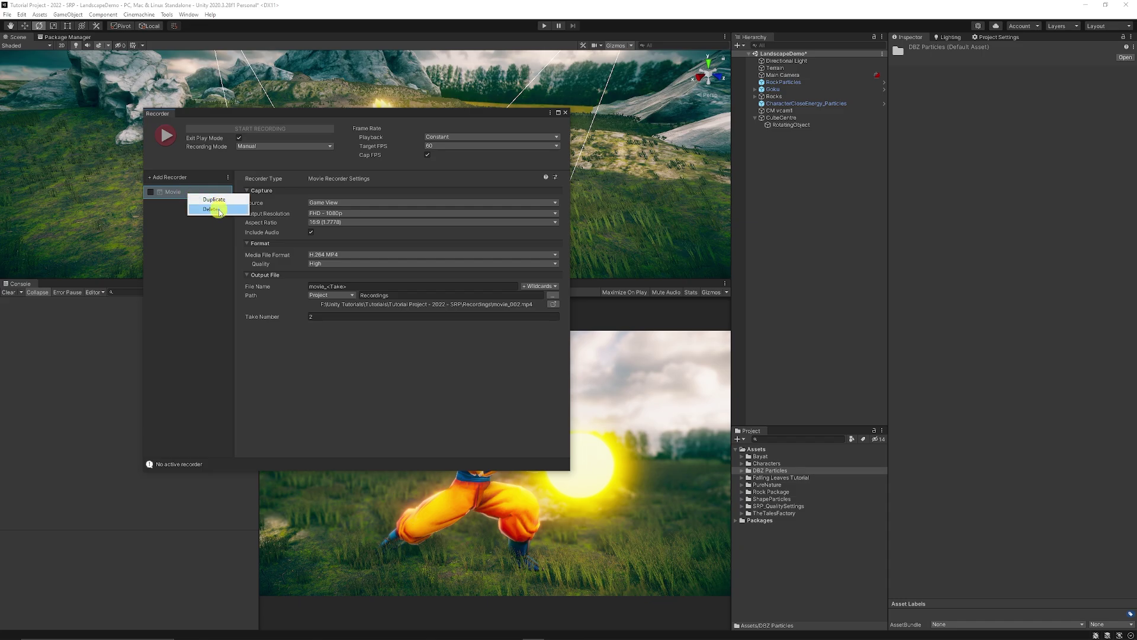
{"action": "left_click", "coordinate": [151, 191]}
{"action": "right_click", "coordinate": [184, 188]}
{"action": "left_click", "coordinate": [192, 263]}
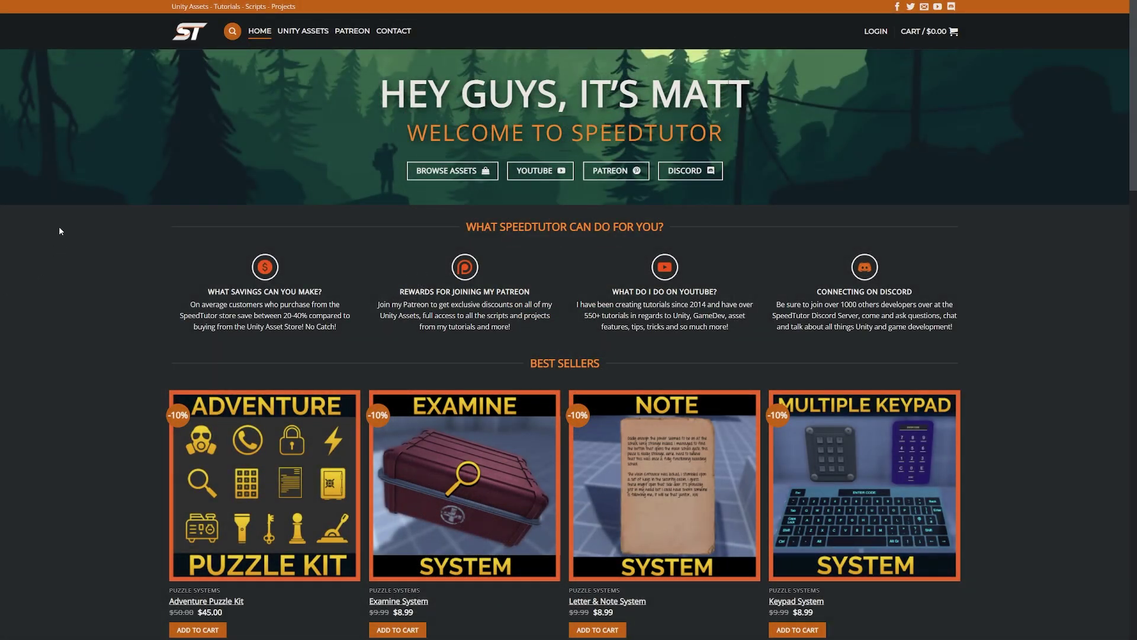
Step: Scroll the SpeedTutor home page down to the Unity Assets – Puzzle Systems listings
{"action": "scroll", "coordinate": [4, 210], "scroll_direction": "down", "scroll_amount": 2}
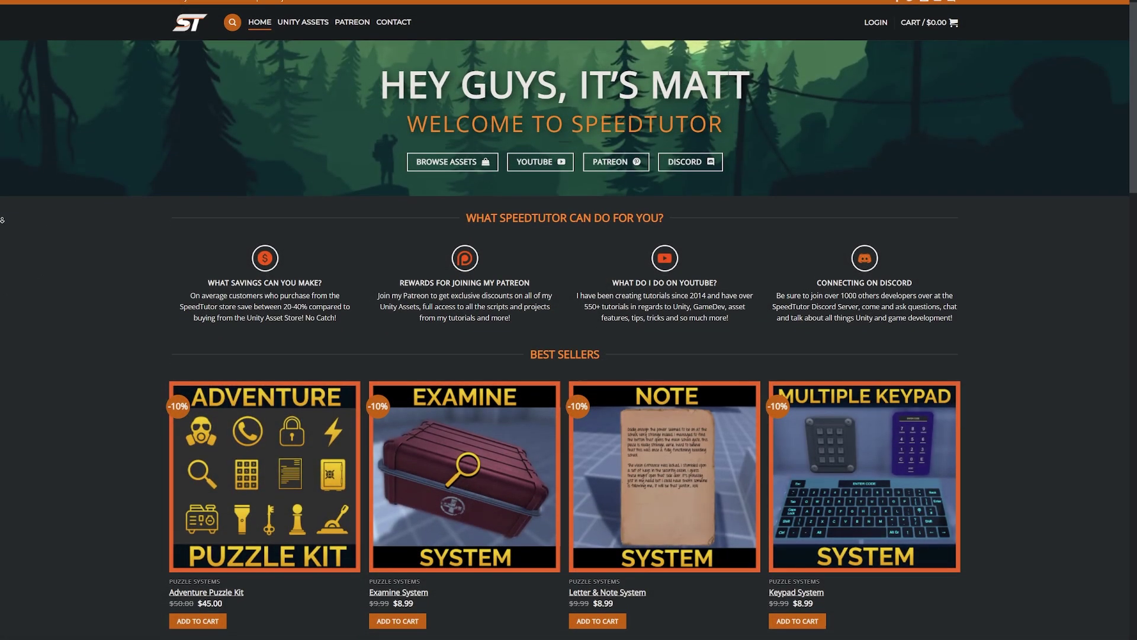
{"action": "scroll", "coordinate": [2, 226], "scroll_direction": "down", "scroll_amount": 4}
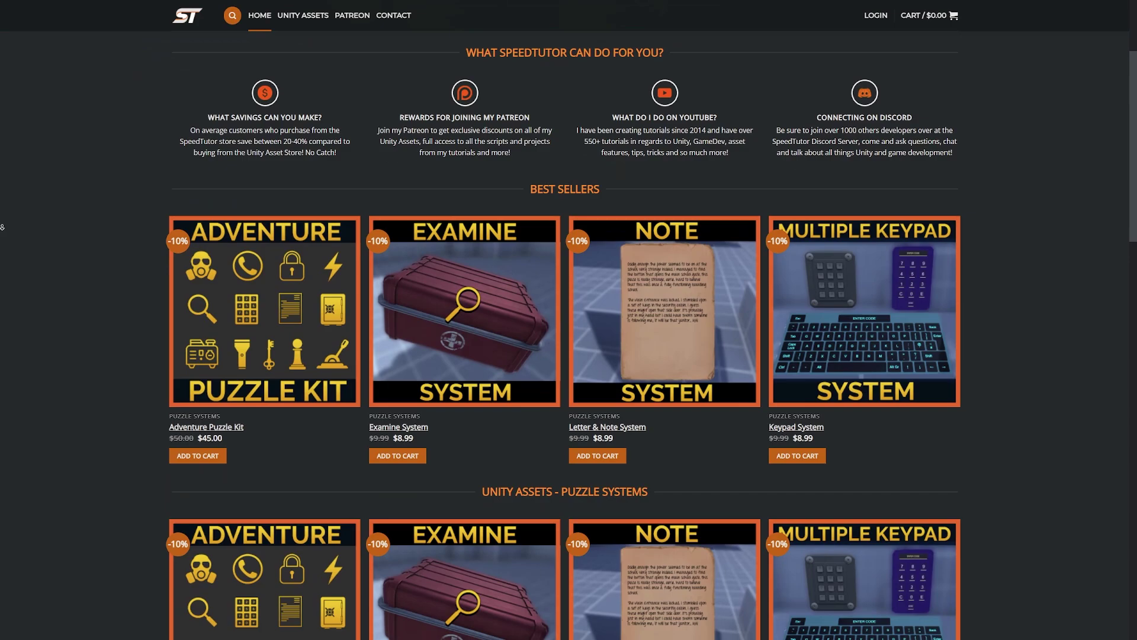
{"action": "scroll", "coordinate": [2, 226], "scroll_direction": "down", "scroll_amount": 2}
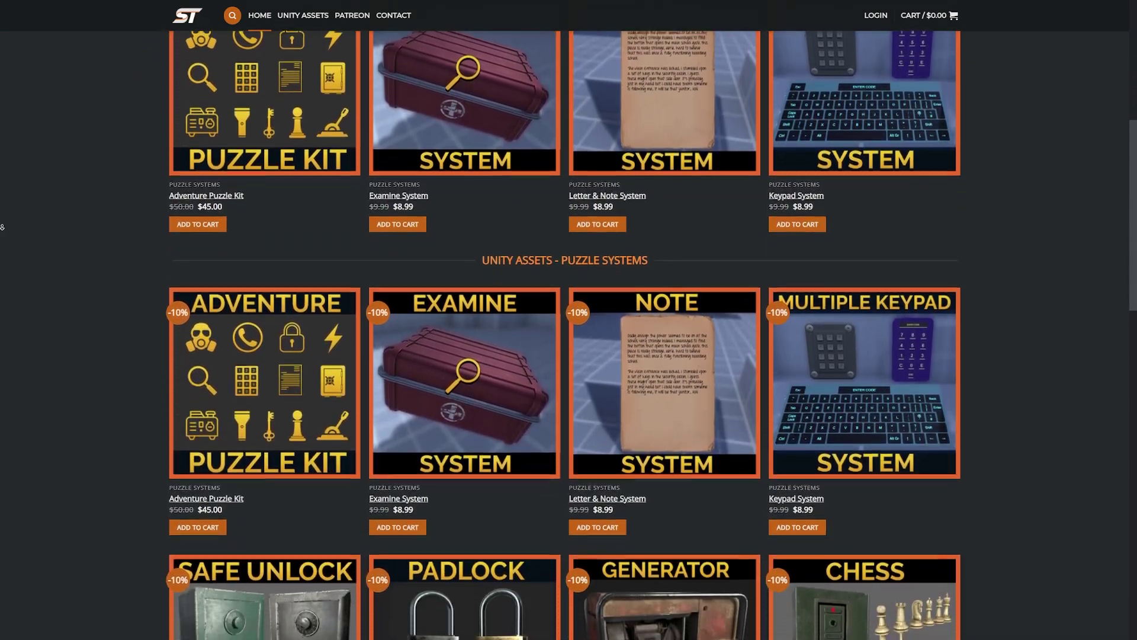